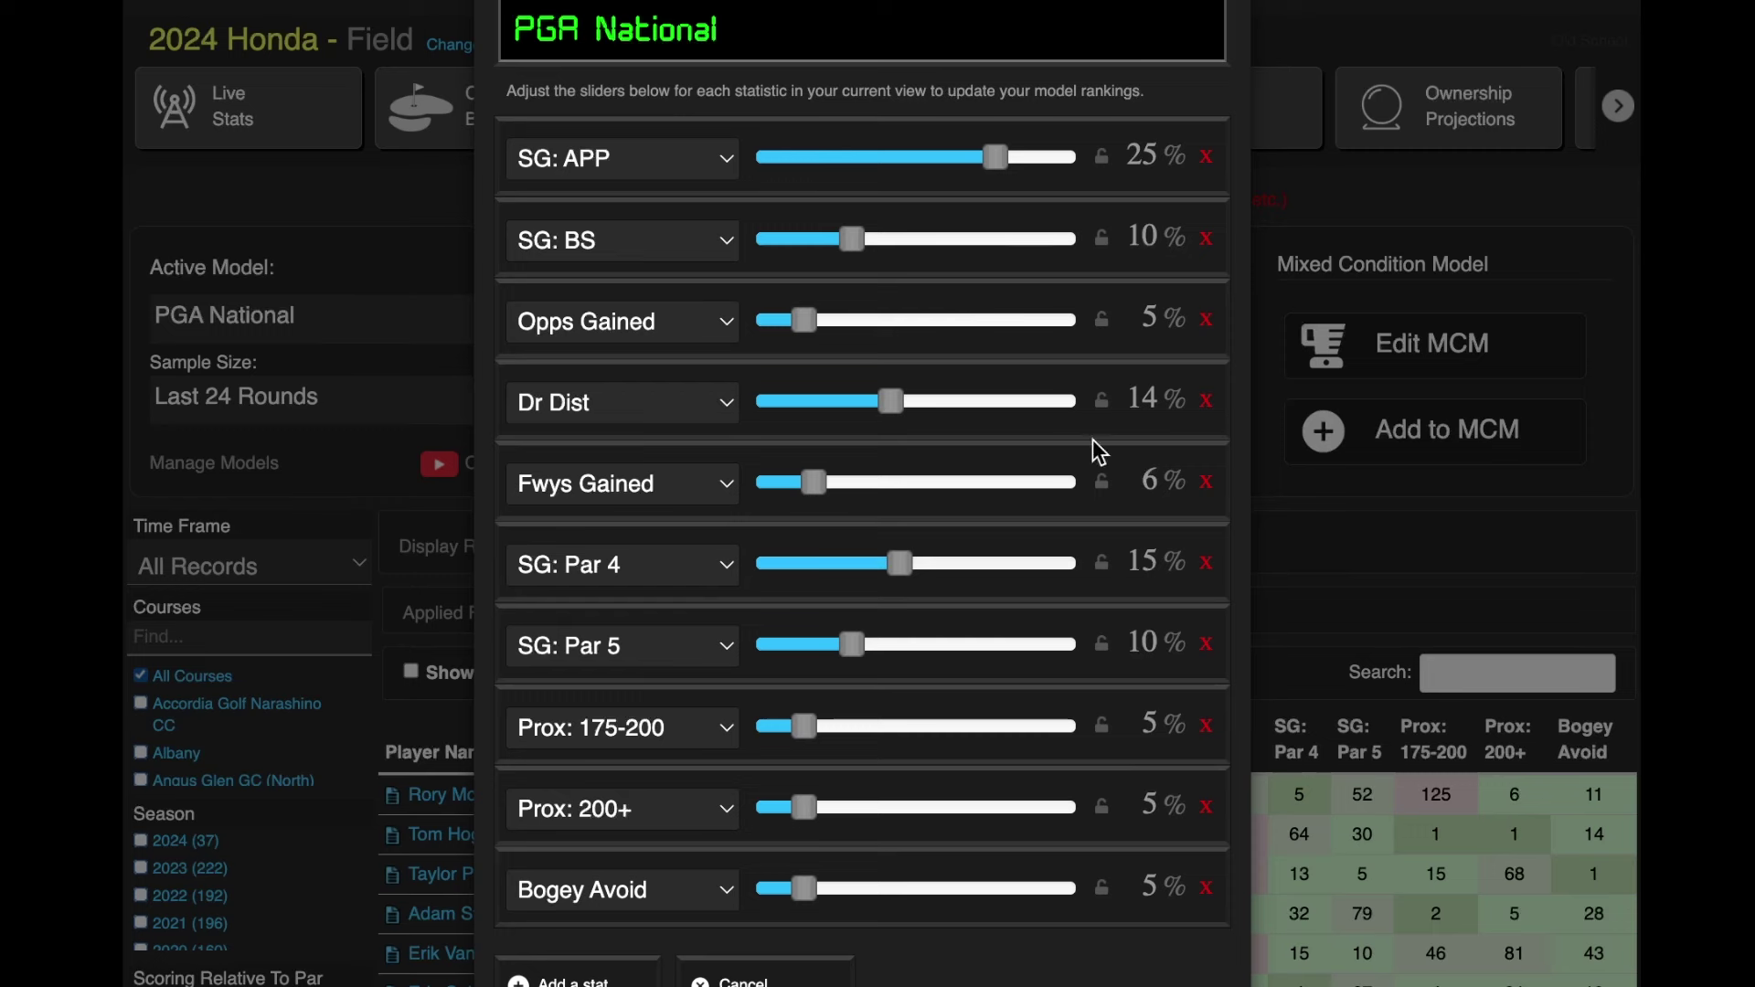
Step: Add the SG: P stat to the PGA National model with a weight of 6%
left_click(558, 981)
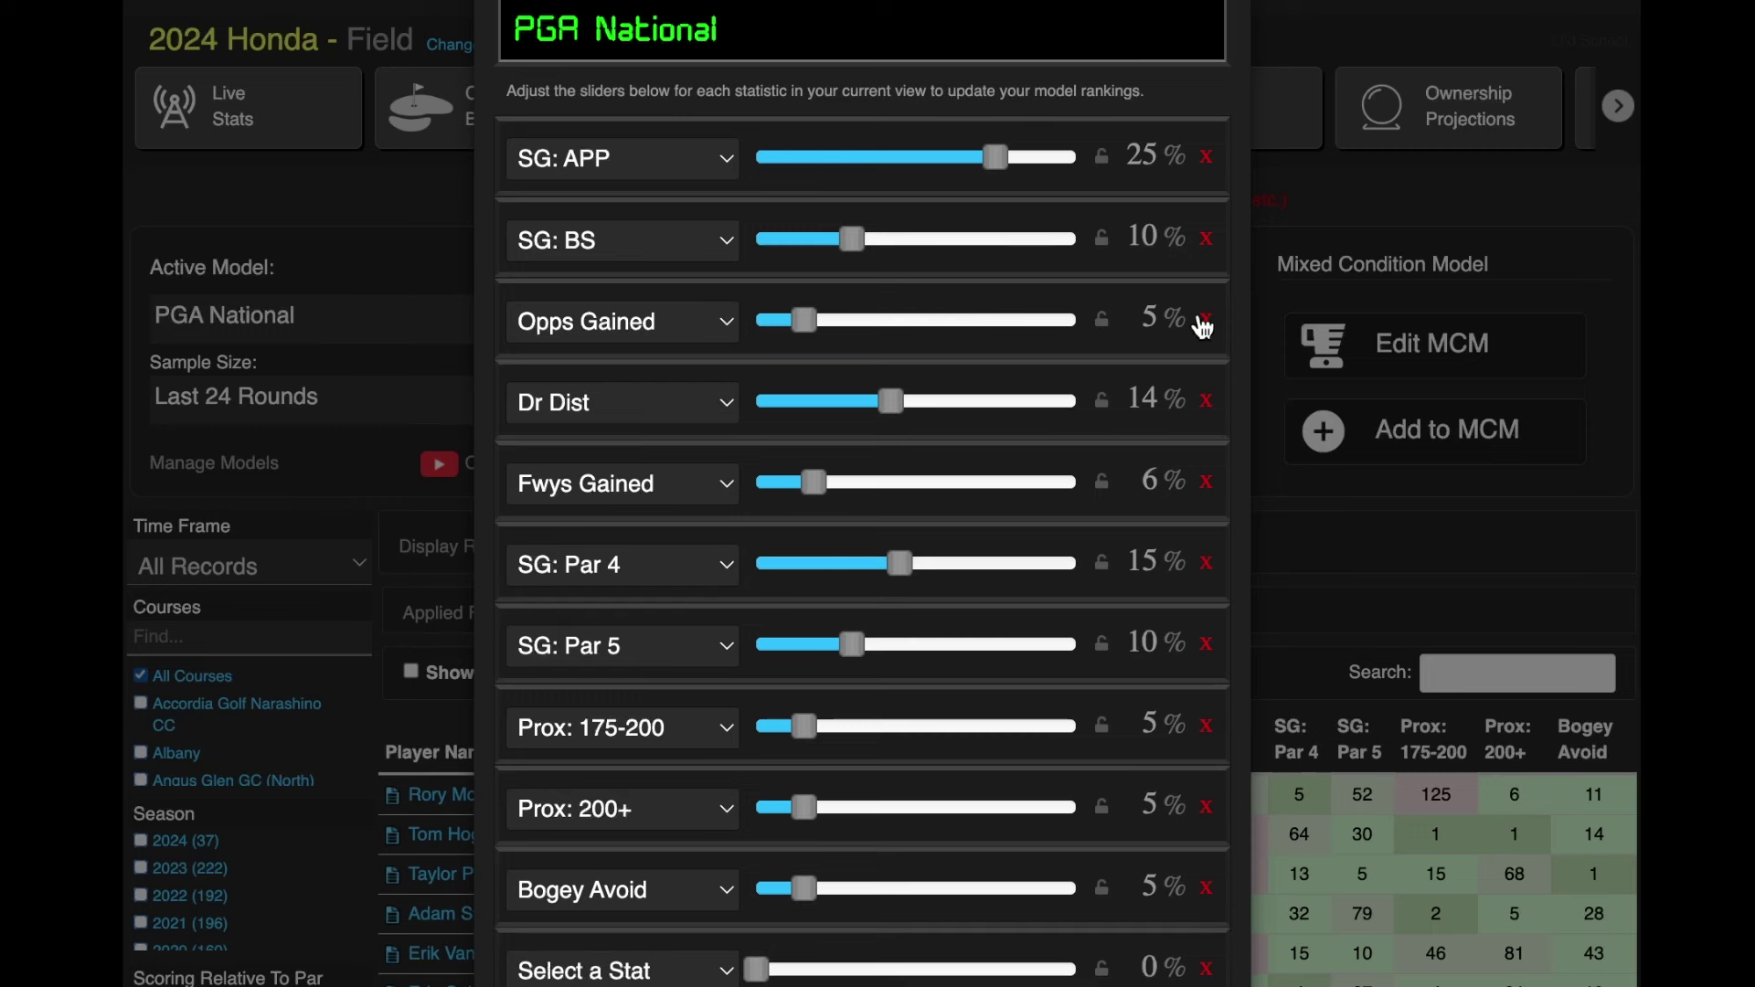
scroll(1018, 839, "down", 1)
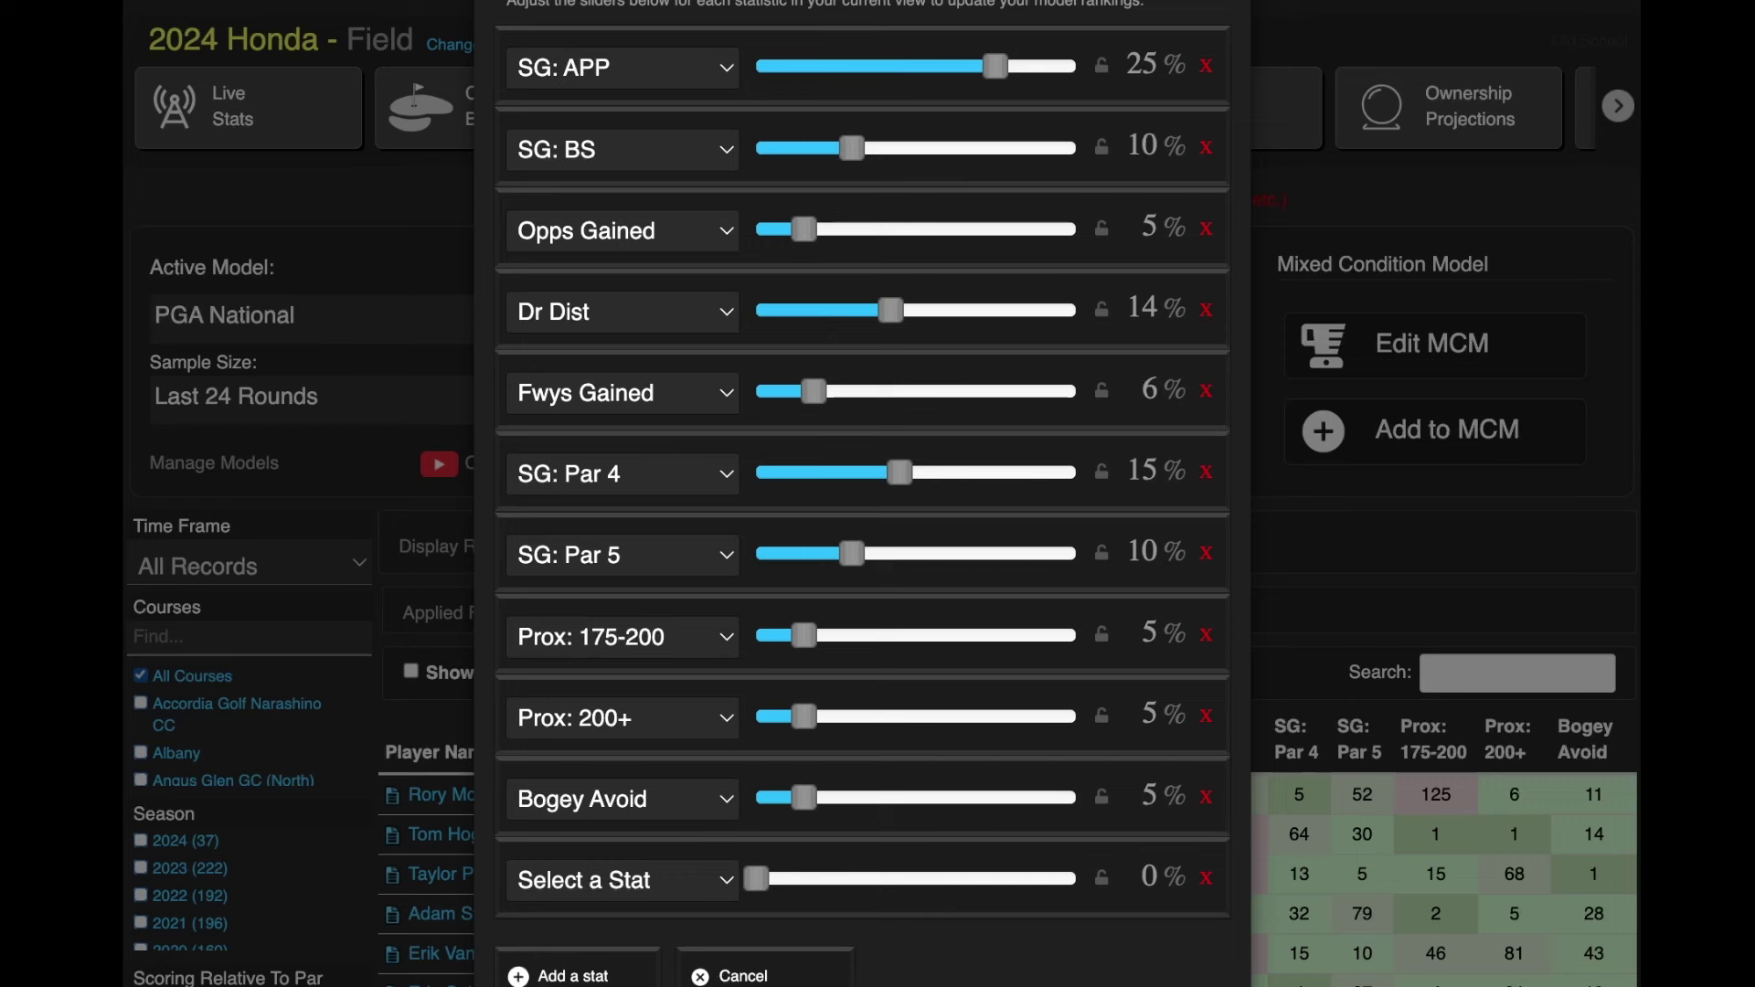
left_click(947, 914)
left_click_drag(748, 883, 822, 883)
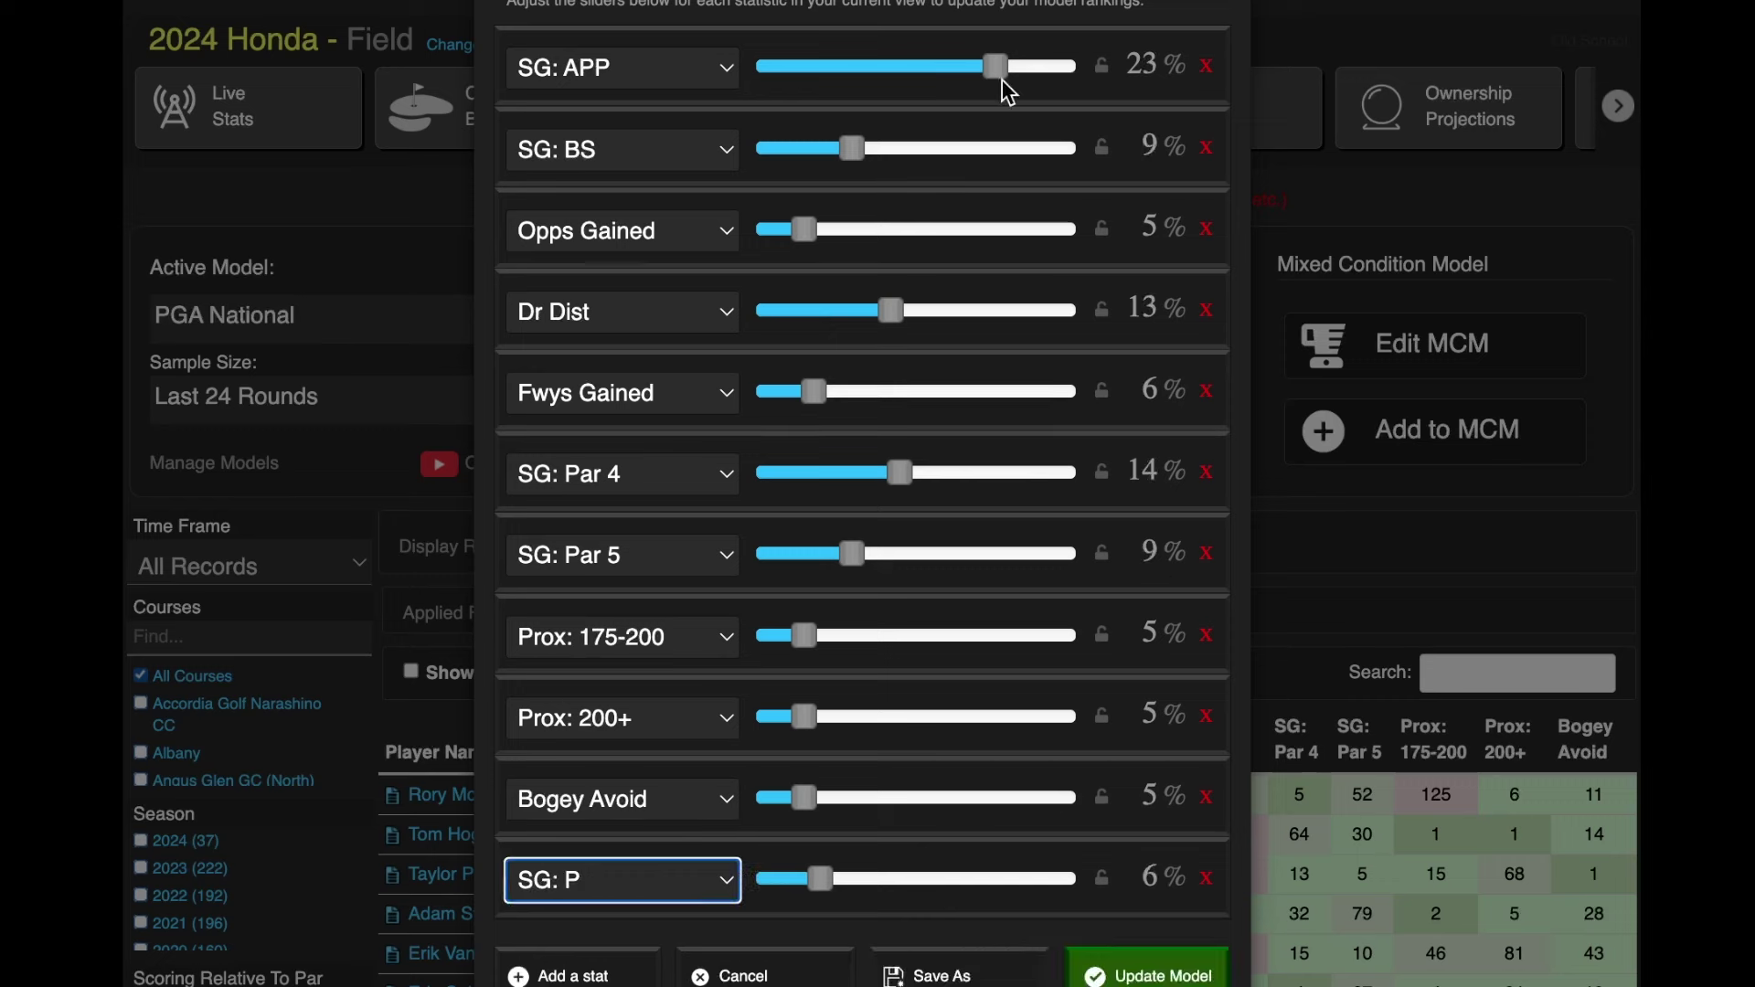
Step: Lower the SG: APP weight to 21% and update the PGA National model
left_click_drag(995, 66, 959, 66)
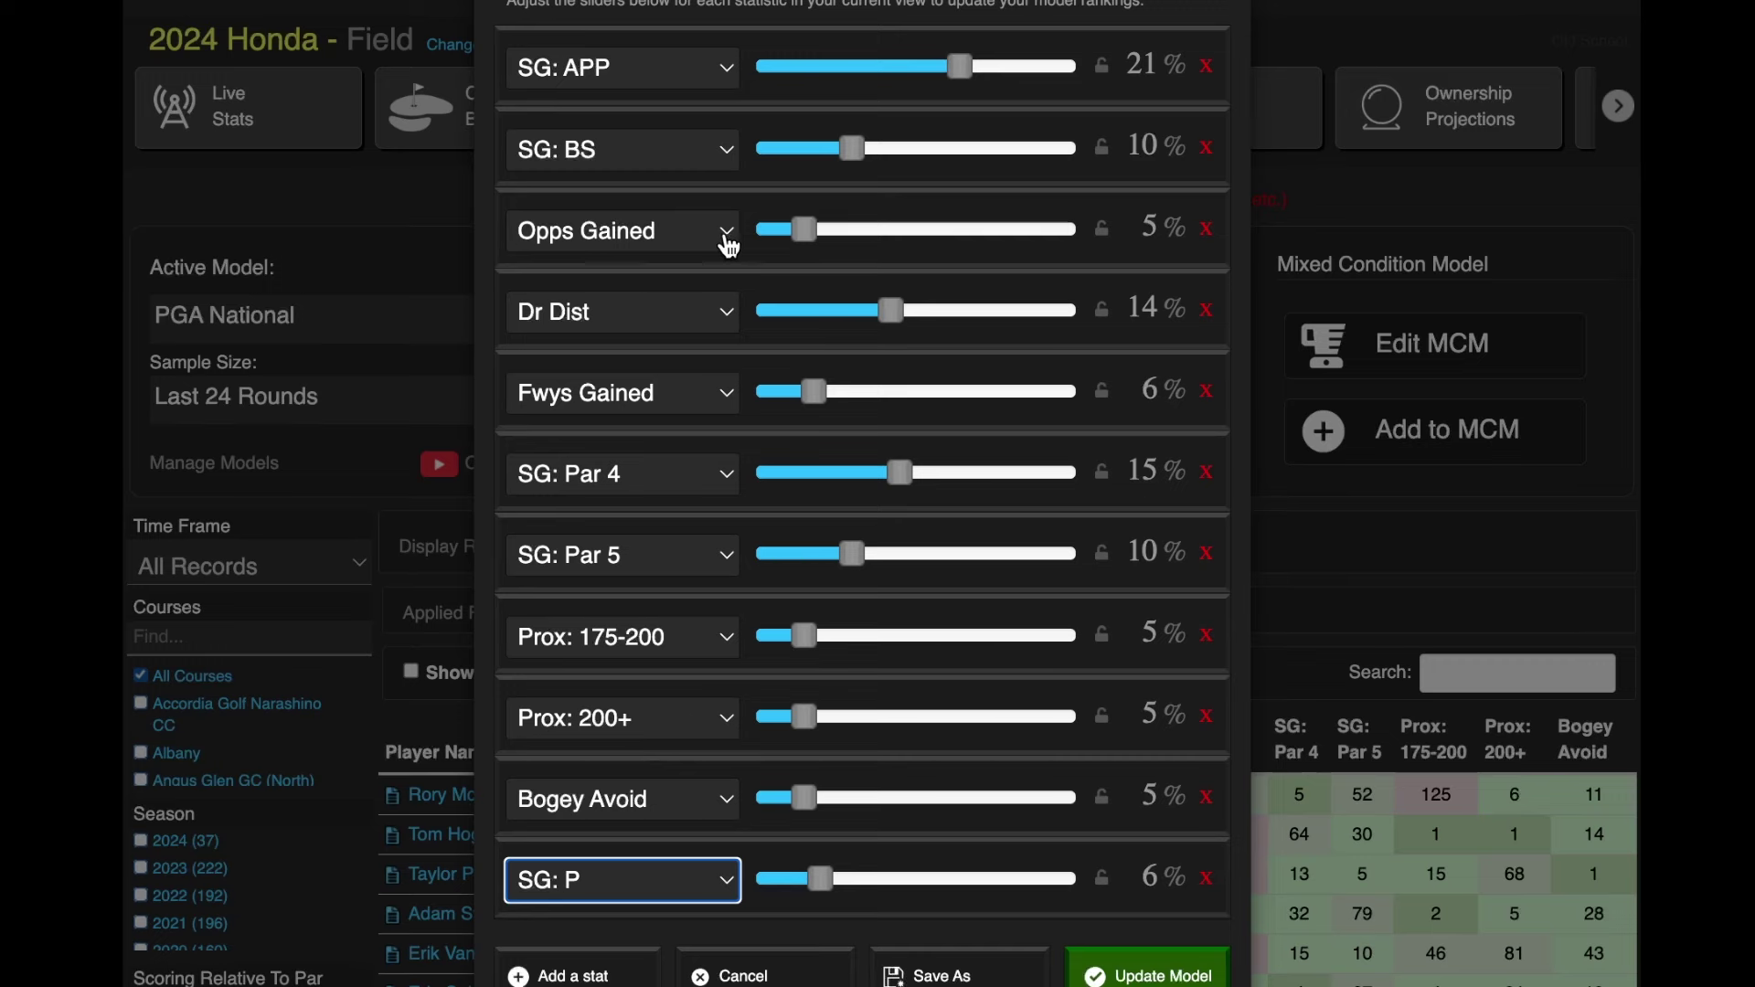
scroll(1143, 622, "up", 1)
left_click(1188, 957)
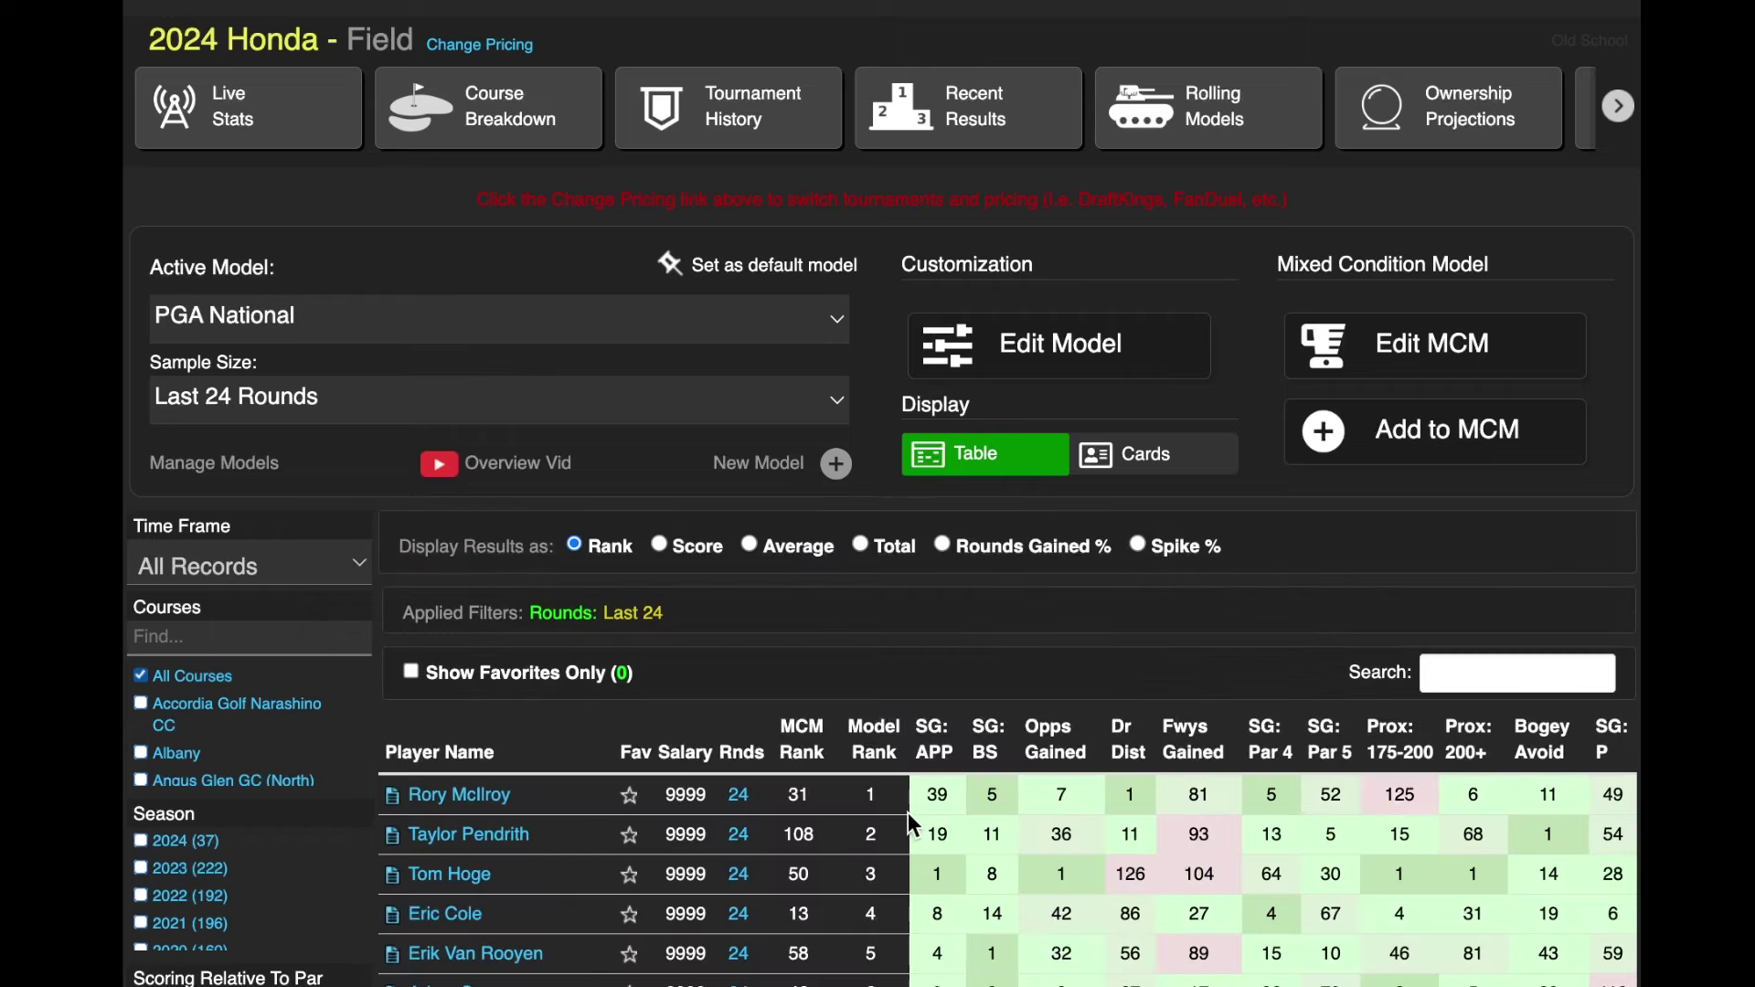
Step: Review the updated model rankings and the per-round stat details of players around rank 10
scroll(1712, 615, "down", 7)
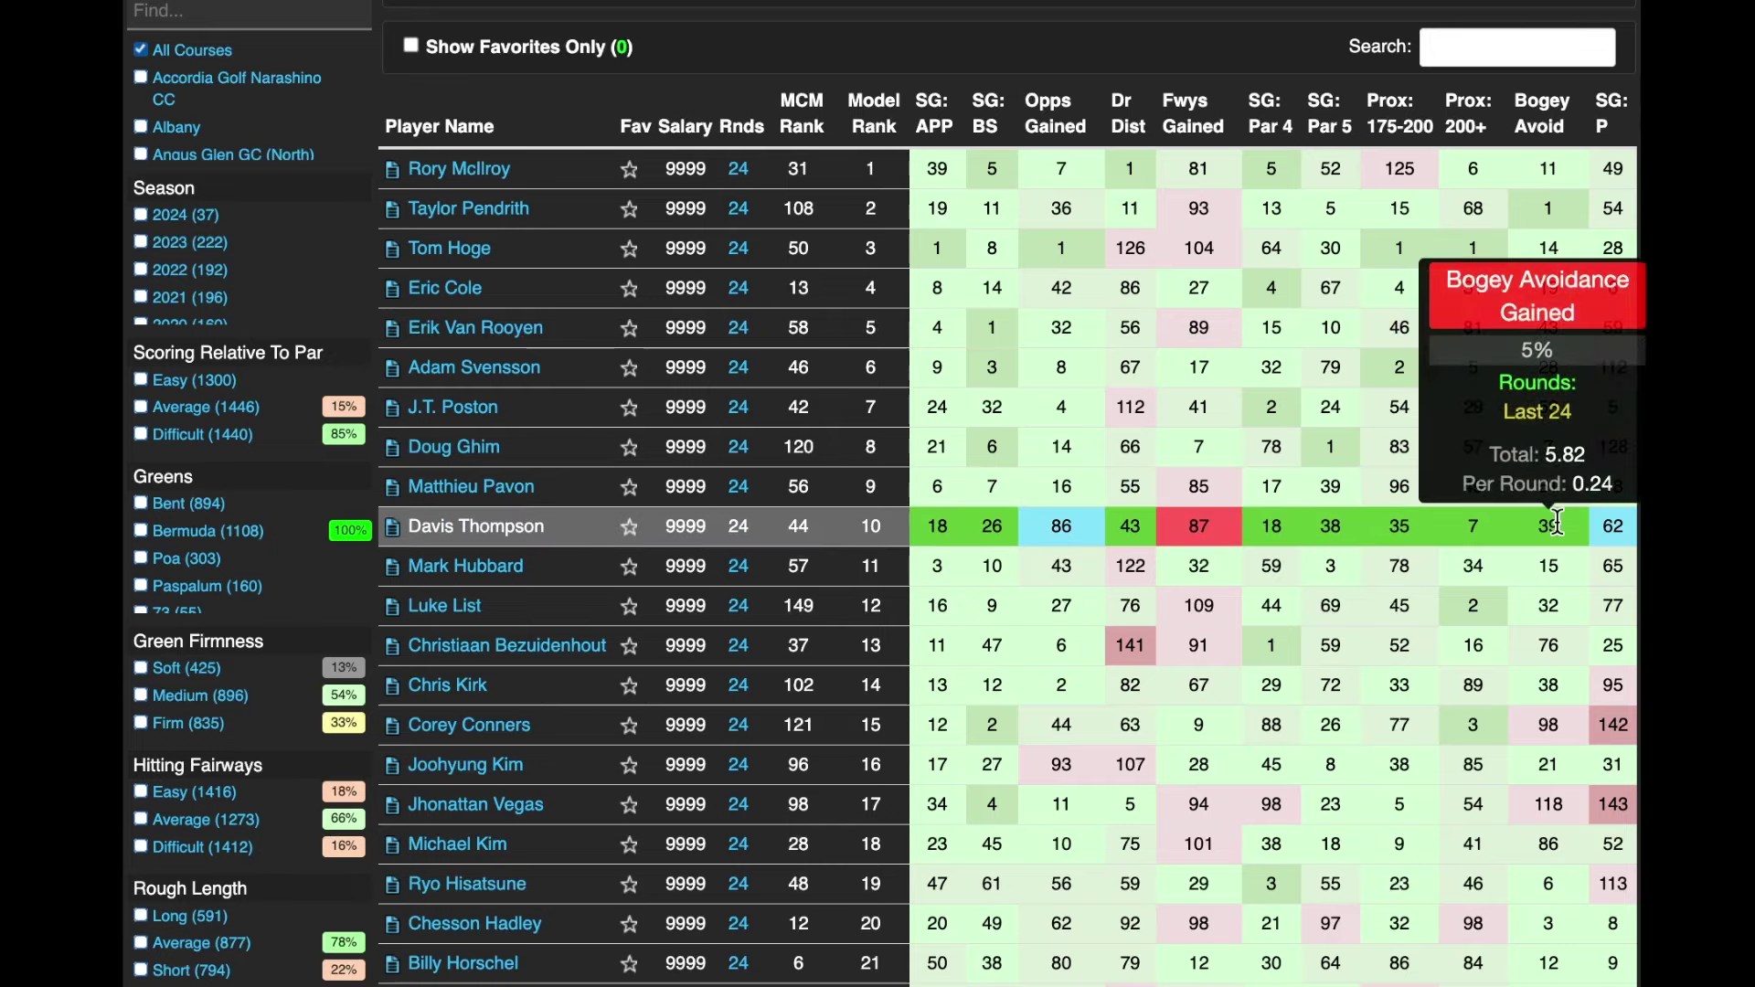
scroll(1670, 526, "down", 1)
mouse_move(1398, 451)
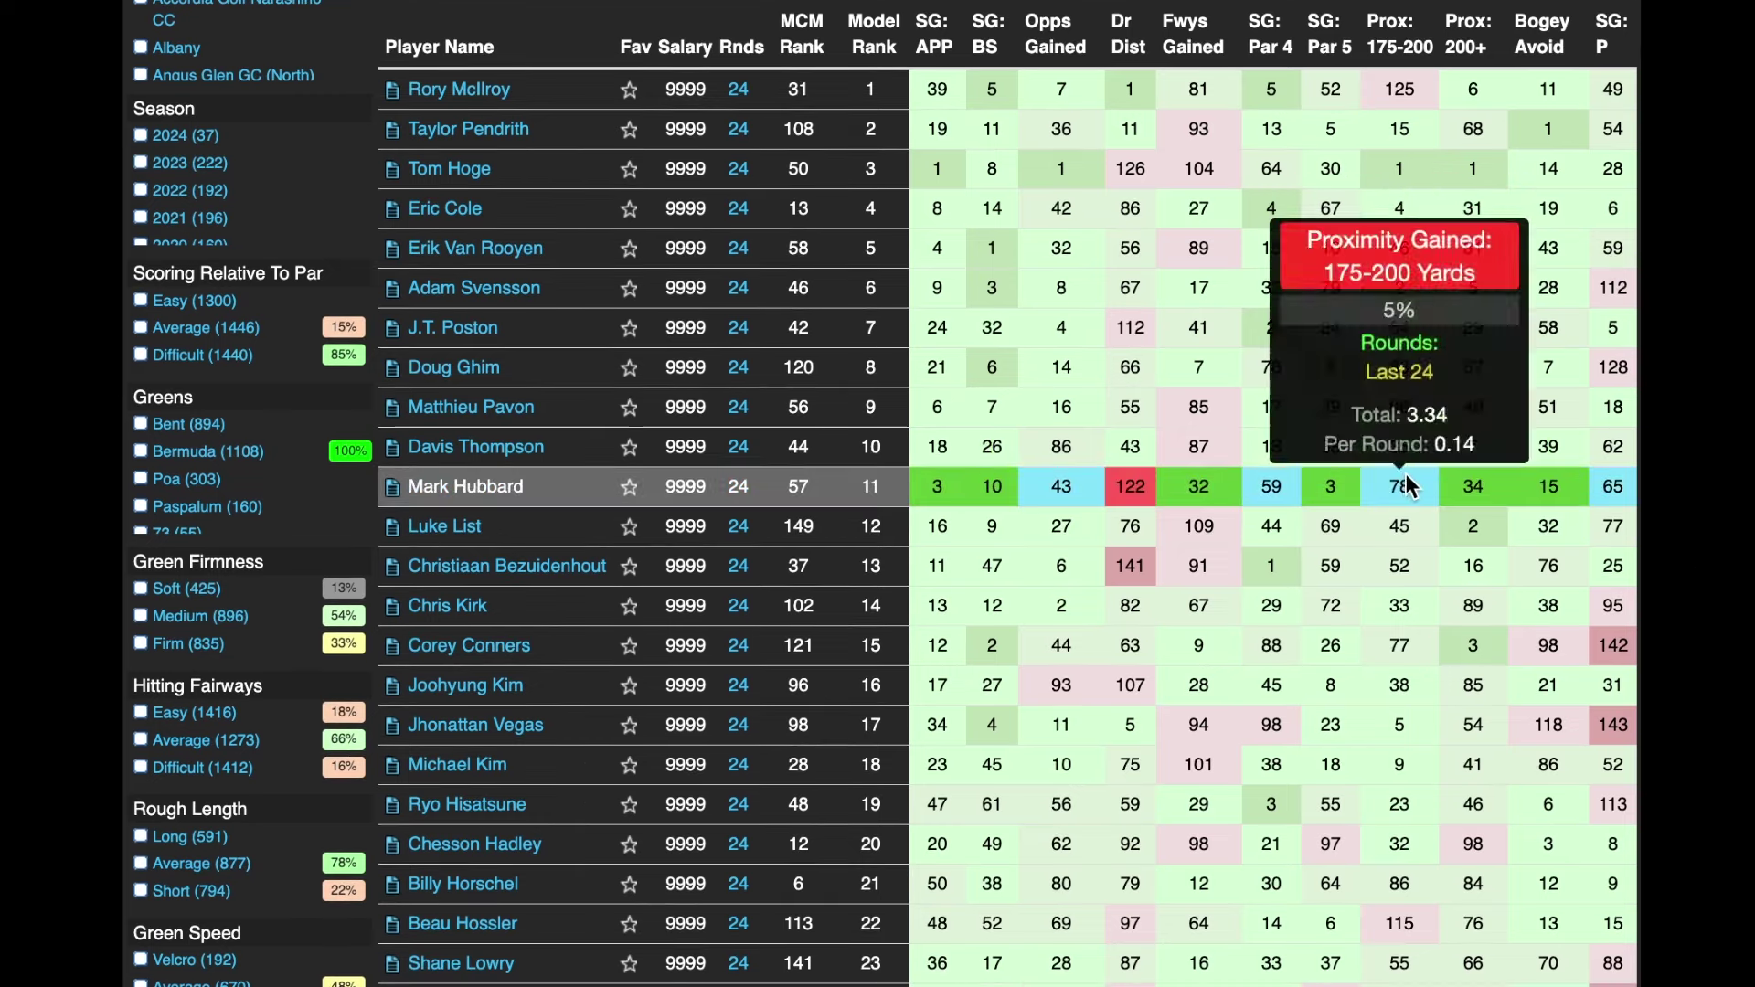
scroll(1712, 548, "down", 1)
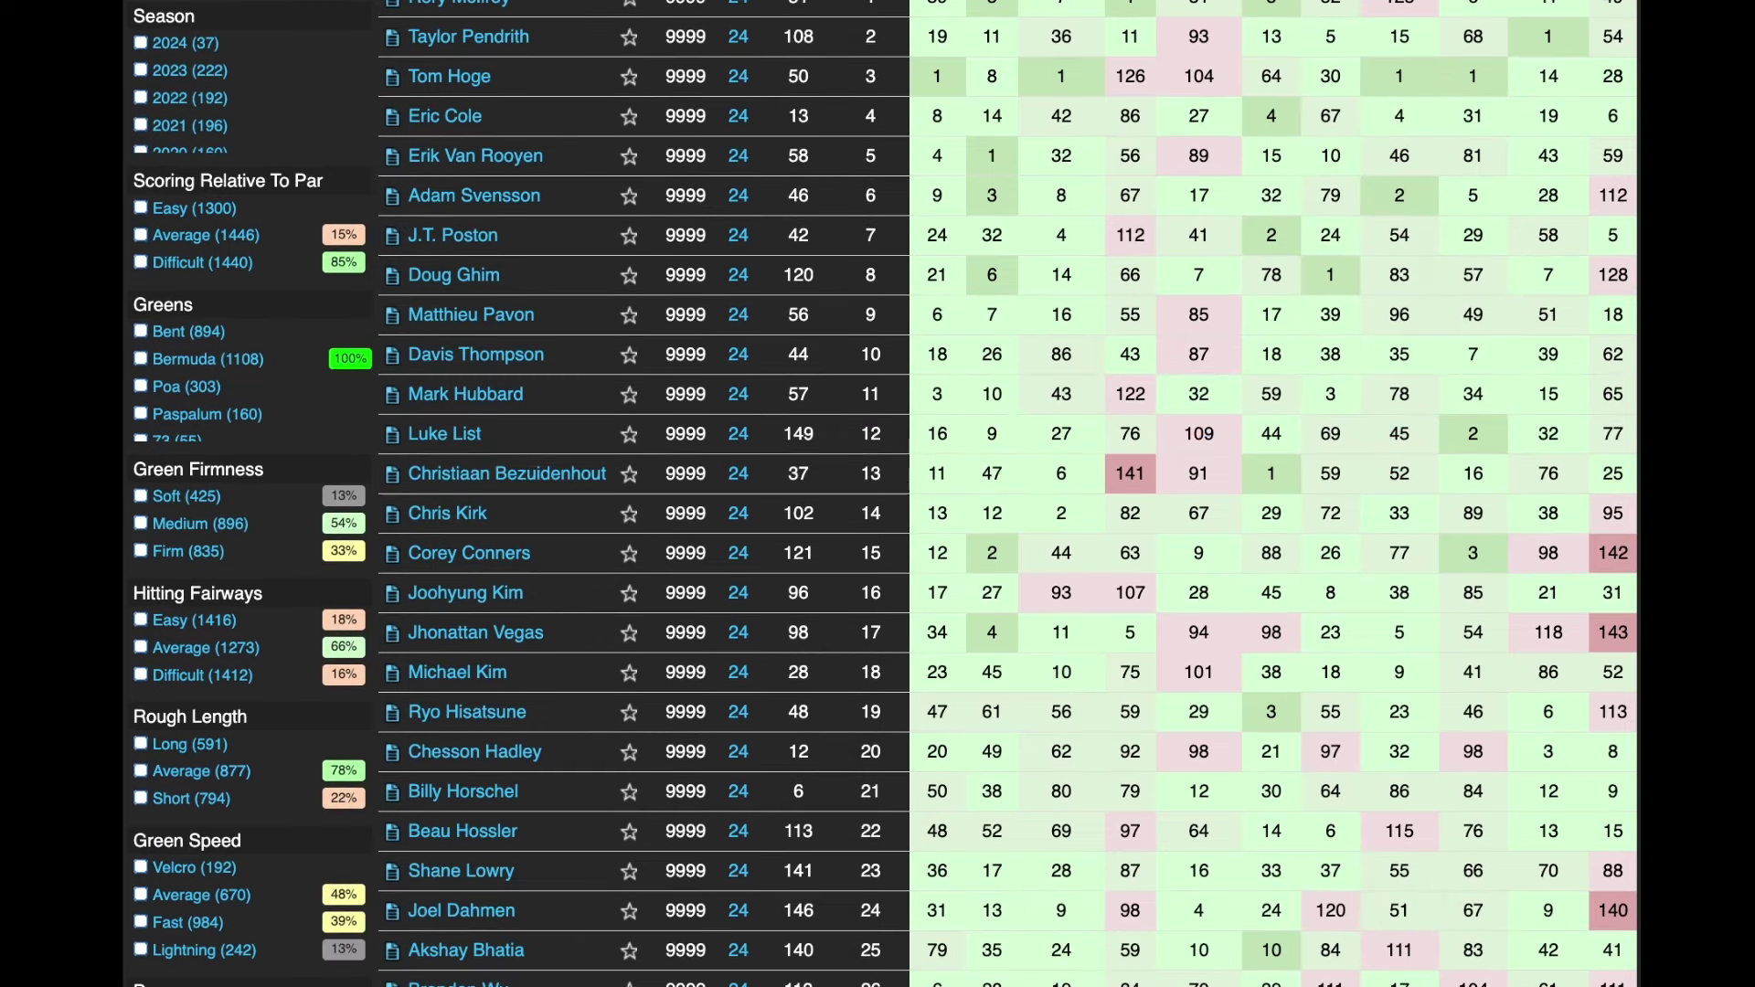
triple_click(506, 387)
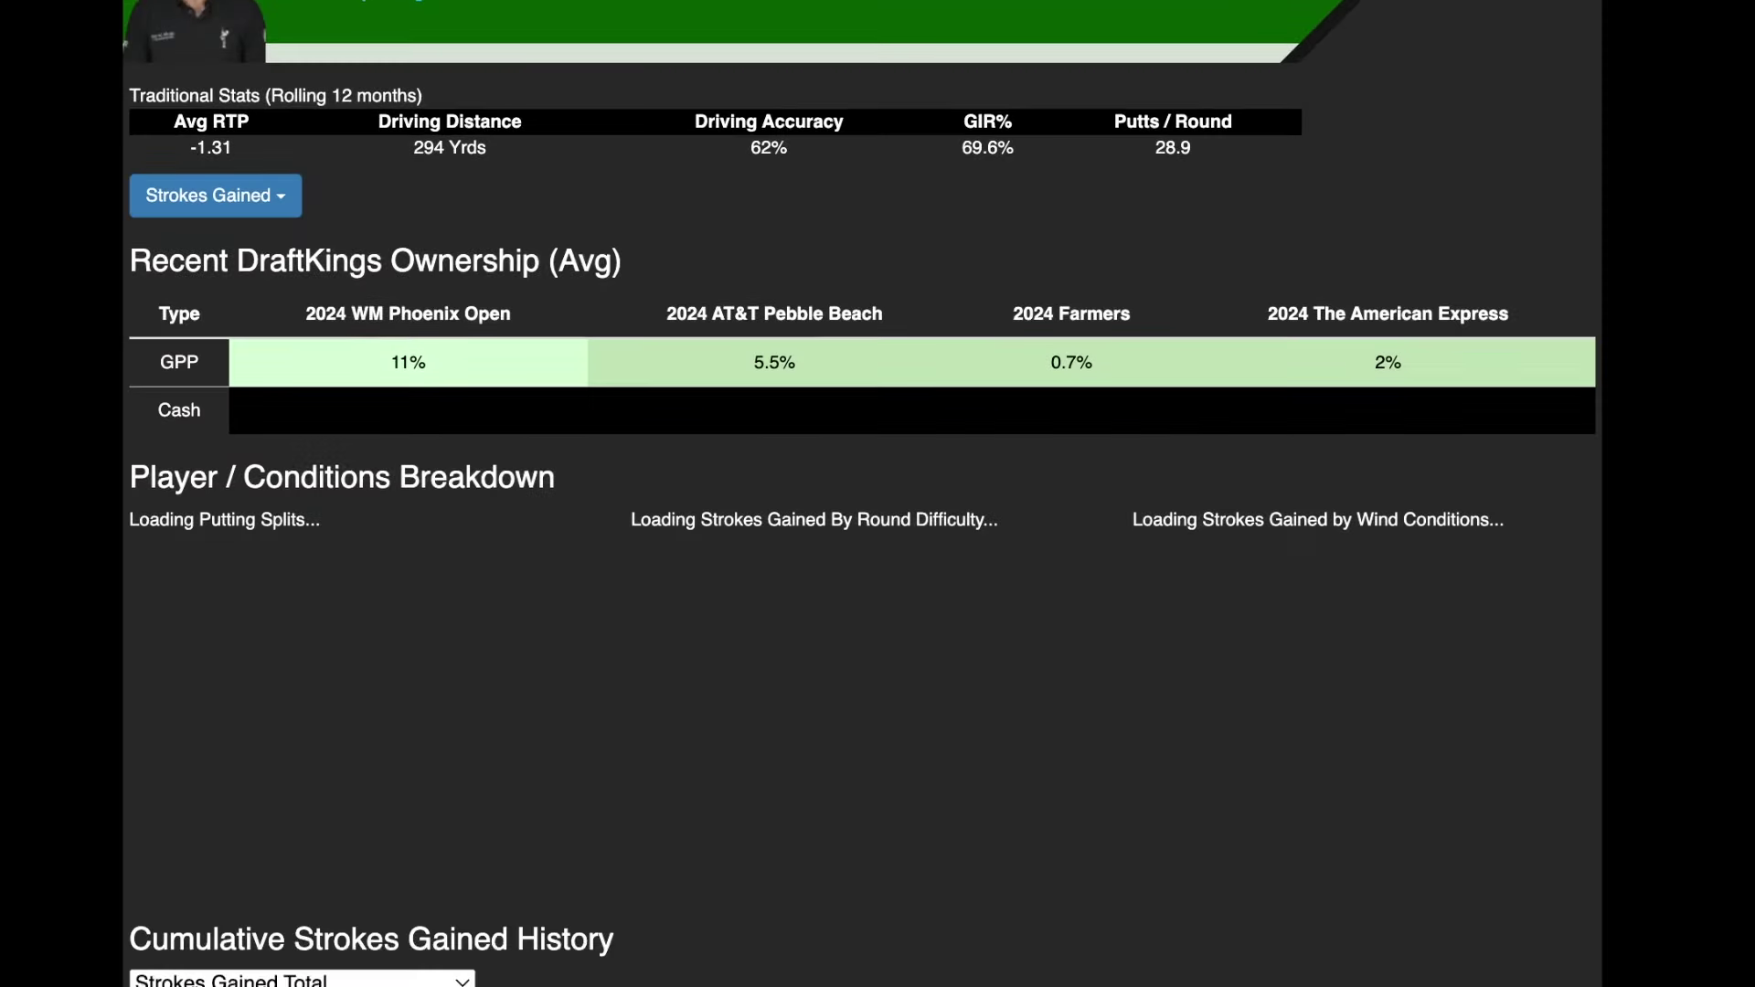
scroll(859, 493, "down", 5)
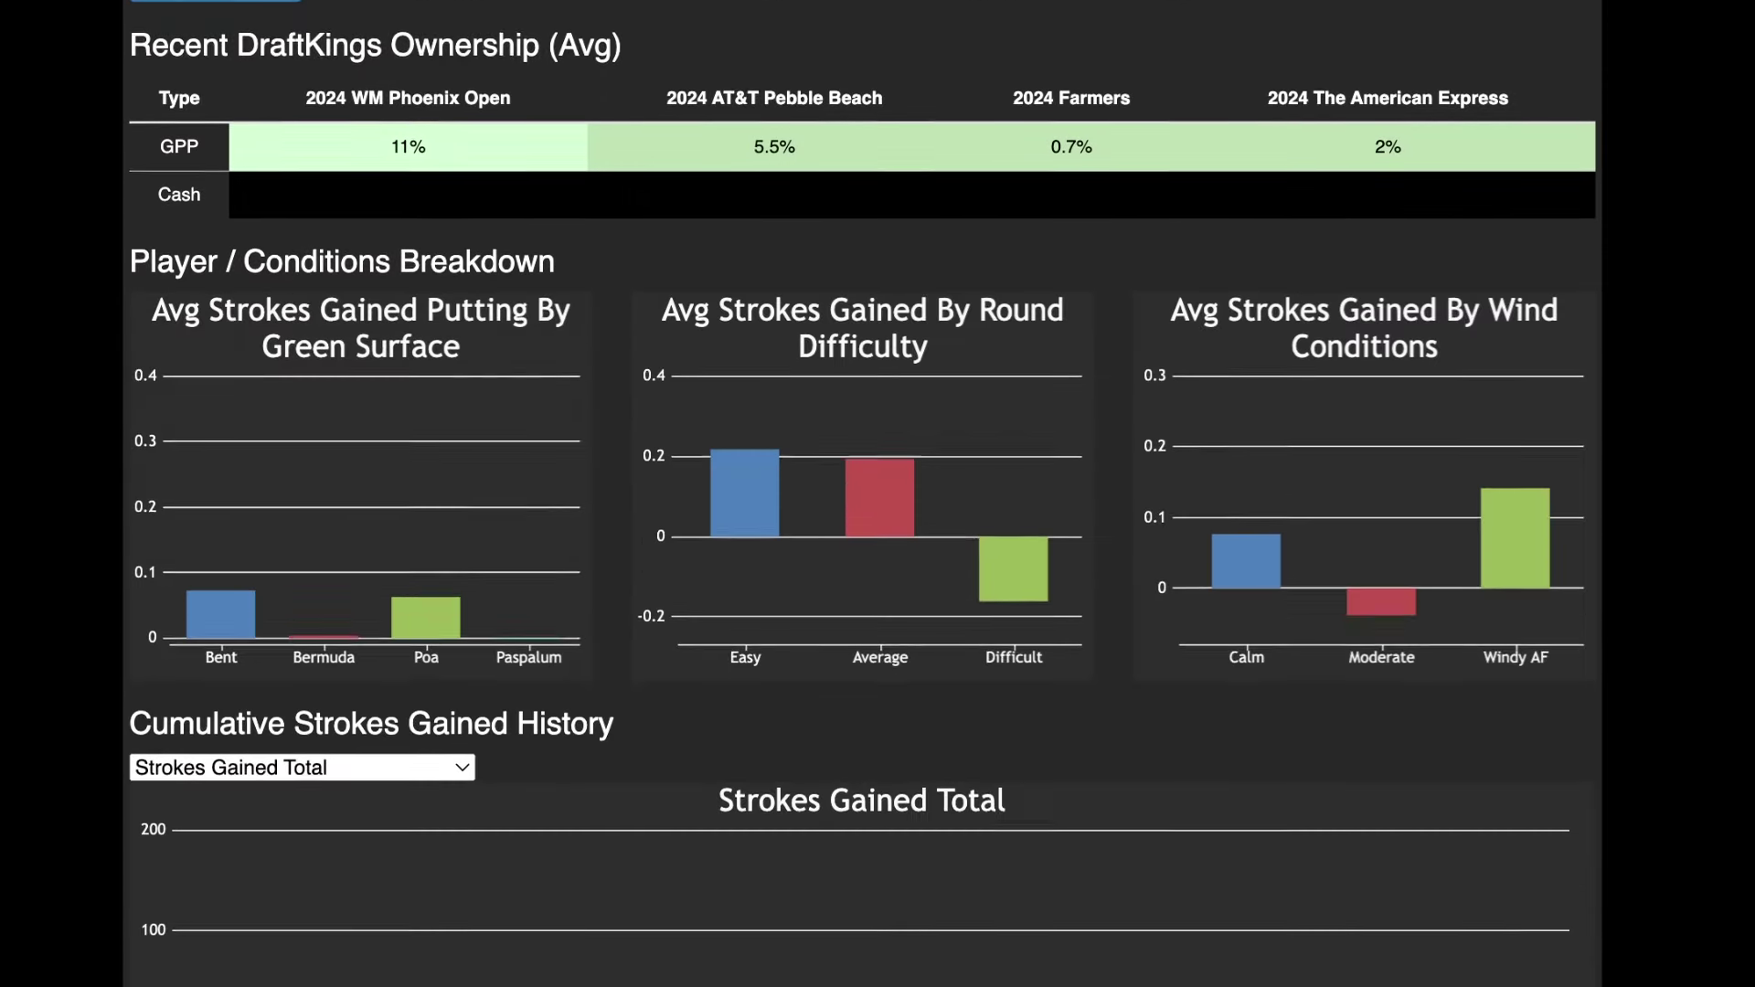
scroll(859, 494, "down", 1)
scroll(859, 493, "down", 1)
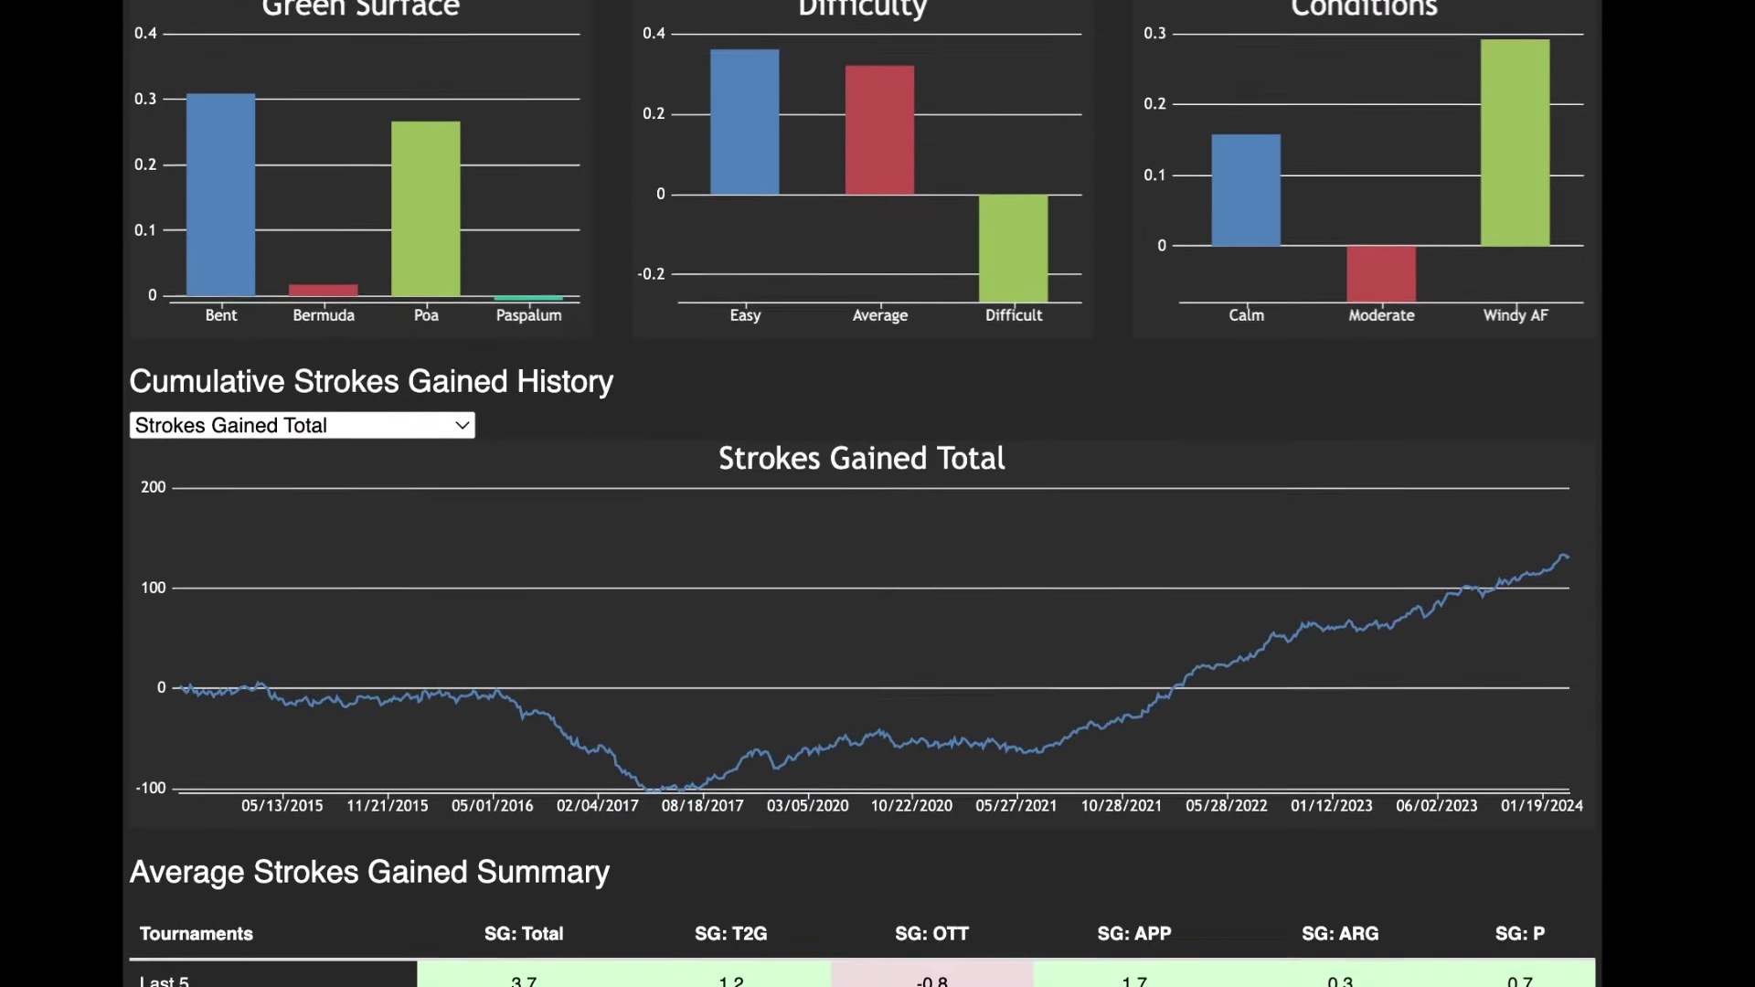
scroll(859, 493, "down", 10)
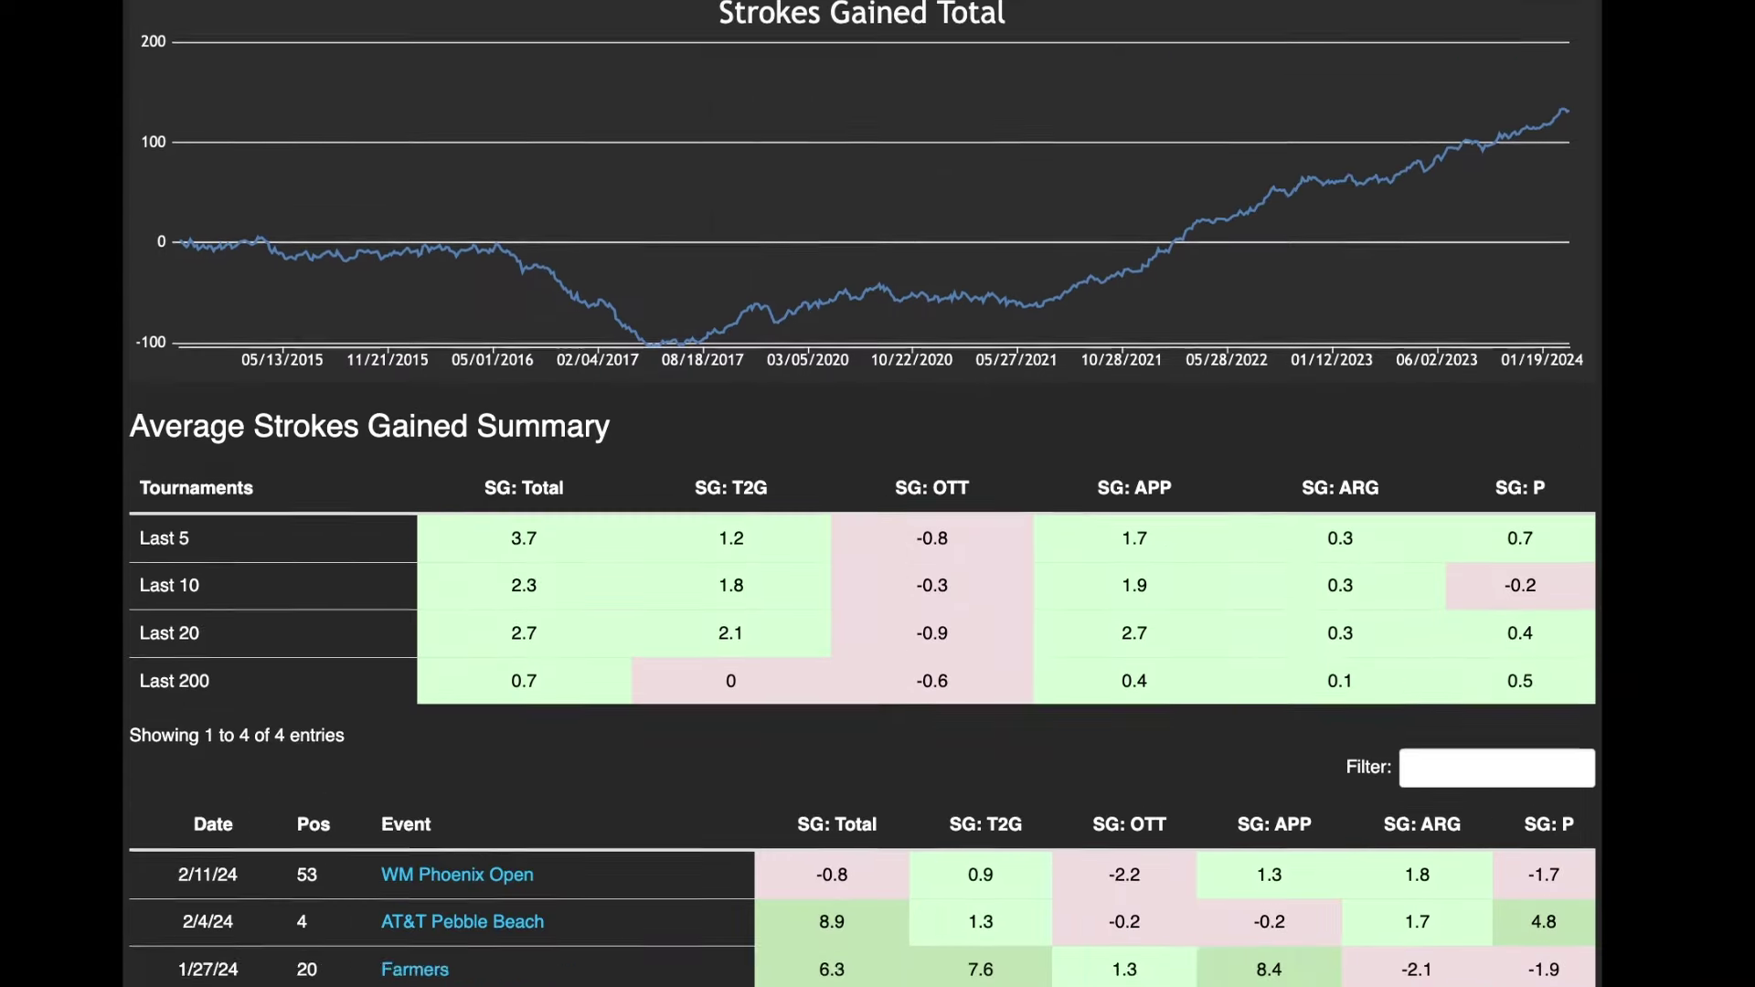
scroll(859, 493, "down", 3)
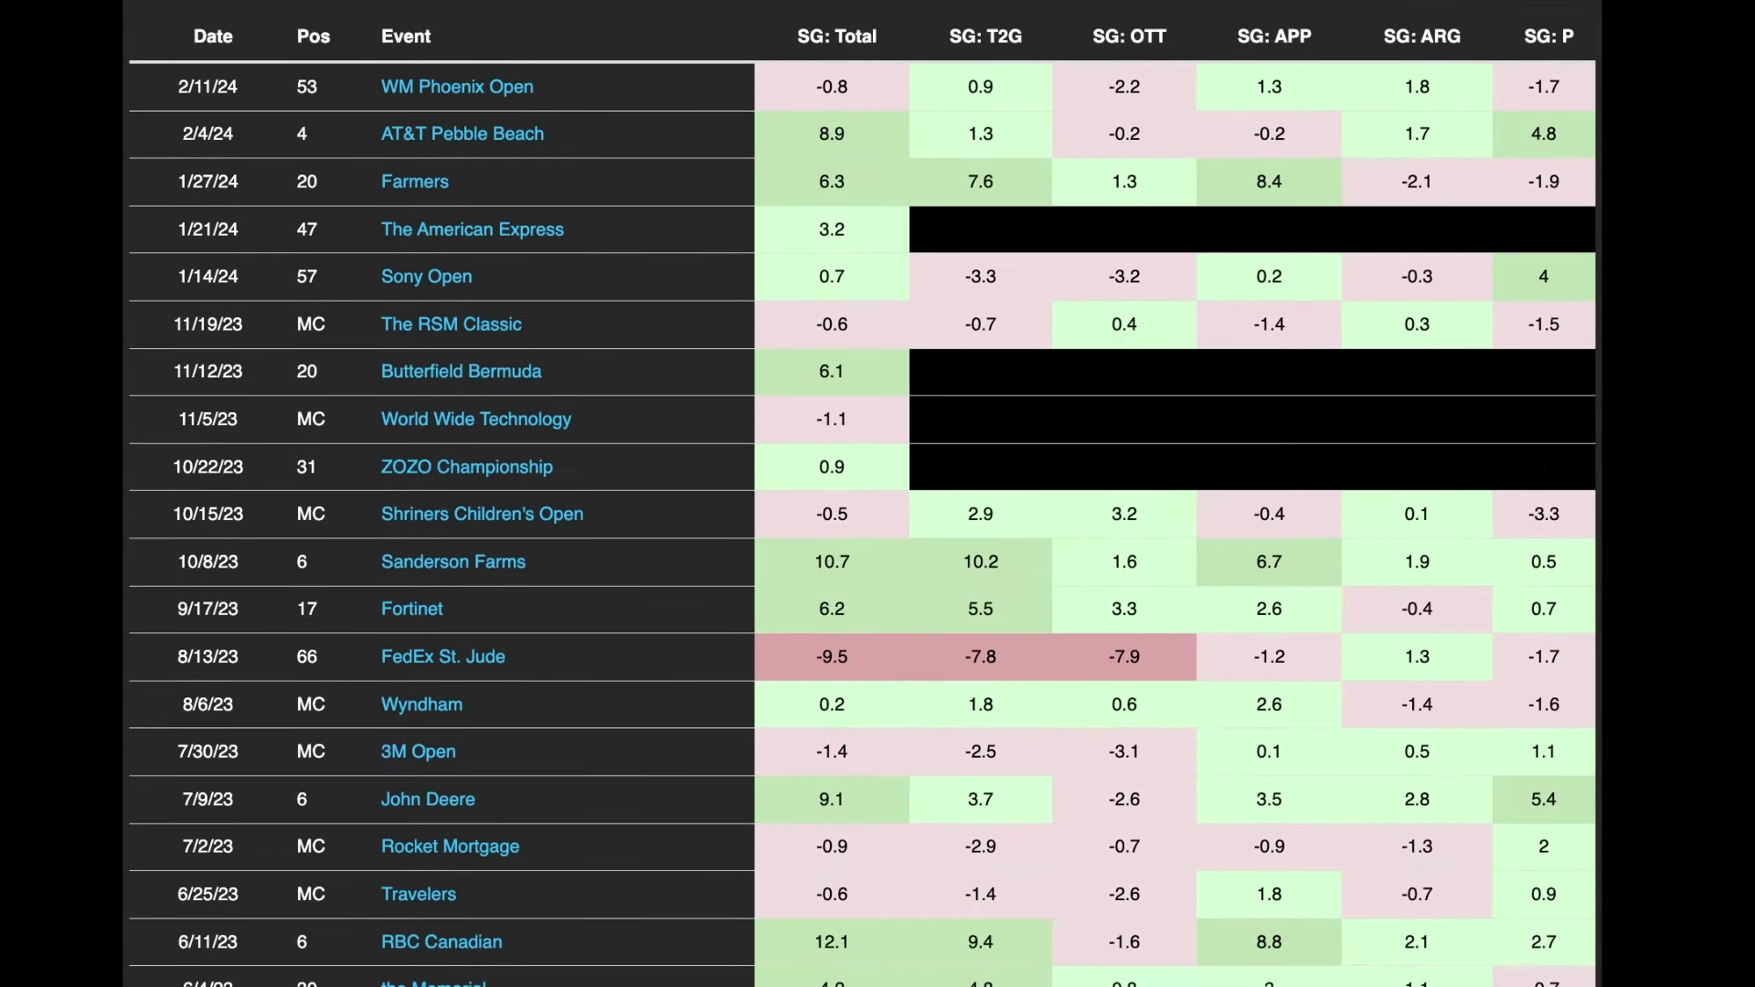
Step: Examine Mark Hubbard's strokes gained at his most recent events, including AT&T Pebble Beach, Farmers and WM Phoenix Open
mouse_move(1271, 135)
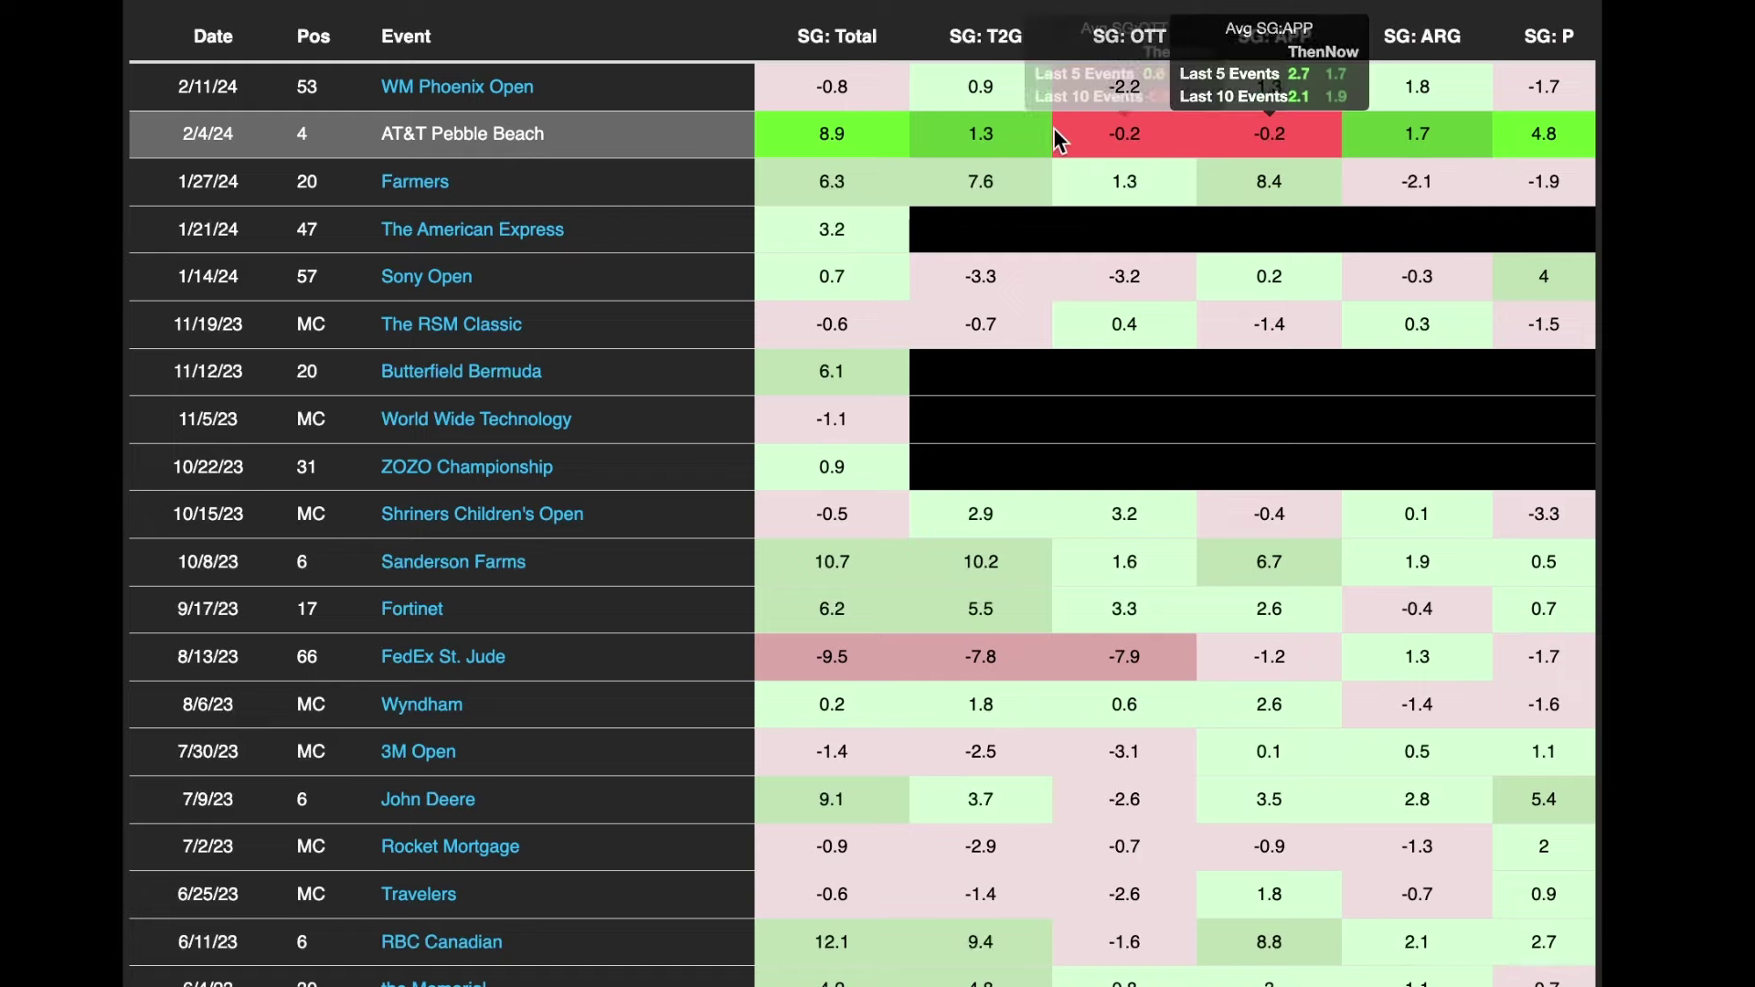
scroll(1689, 157, "up", 1)
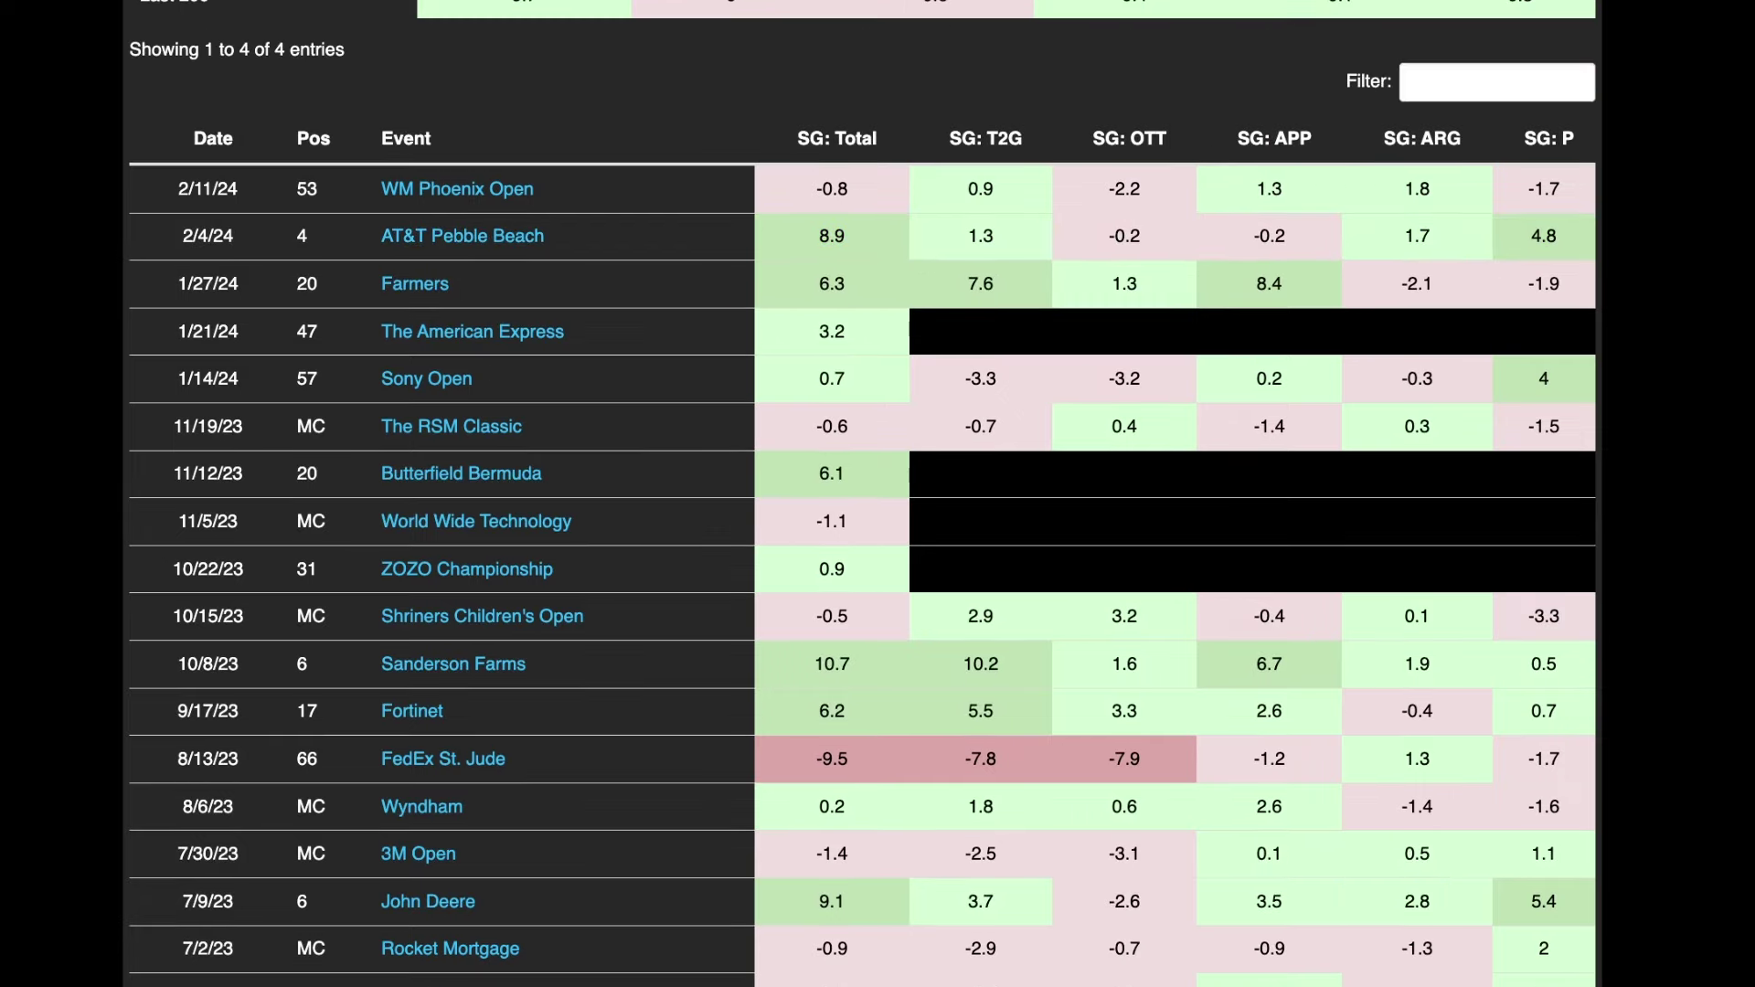
mouse_move(1522, 235)
mouse_move(1278, 279)
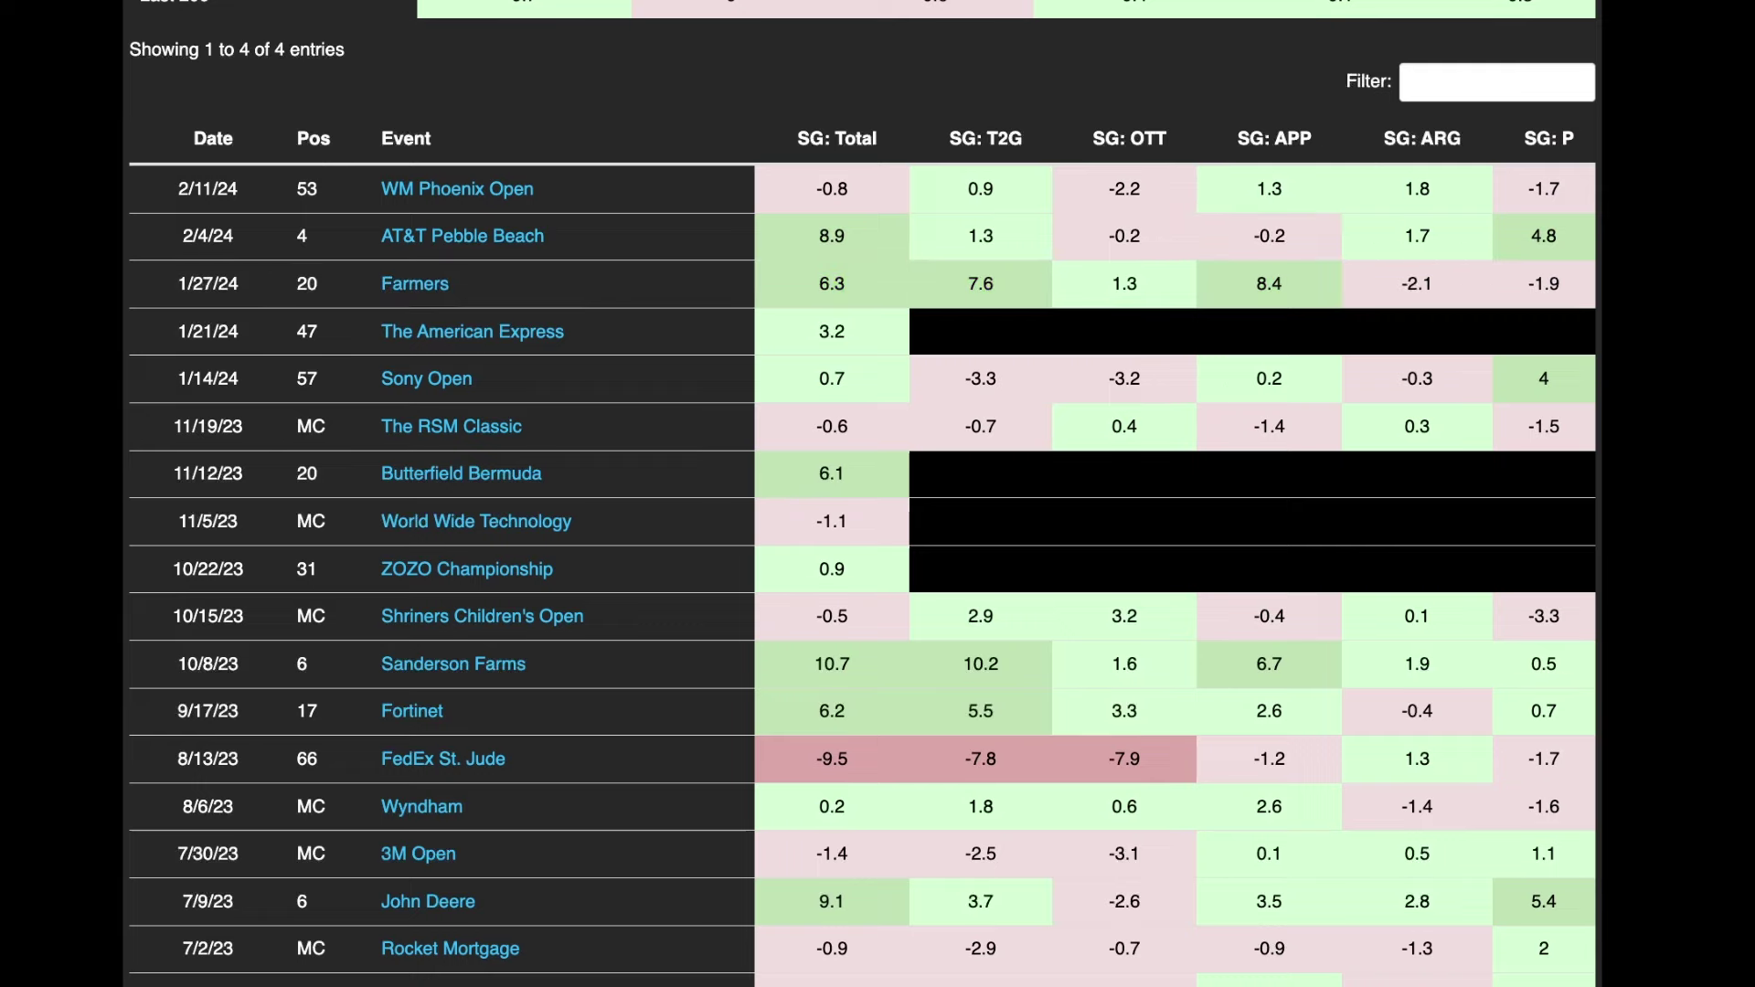
mouse_move(1261, 183)
scroll(1594, 384, "up", 2)
scroll(1594, 383, "up", 5)
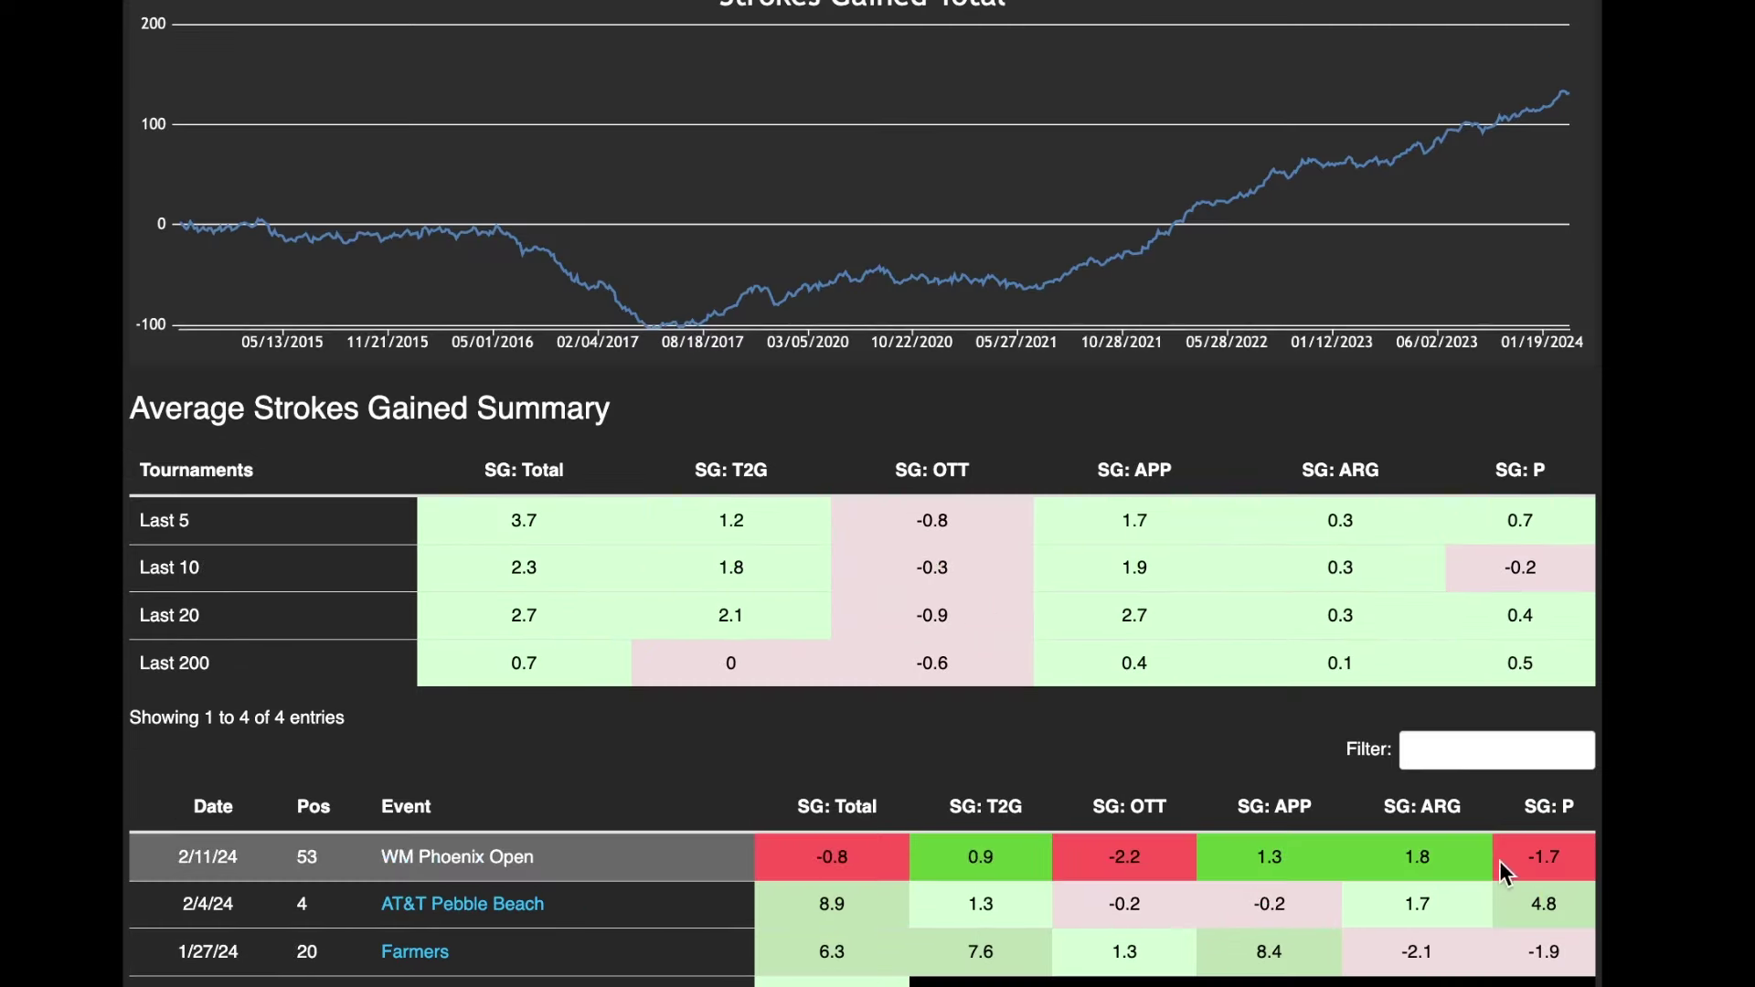
left_click(1524, 747)
type("hon")
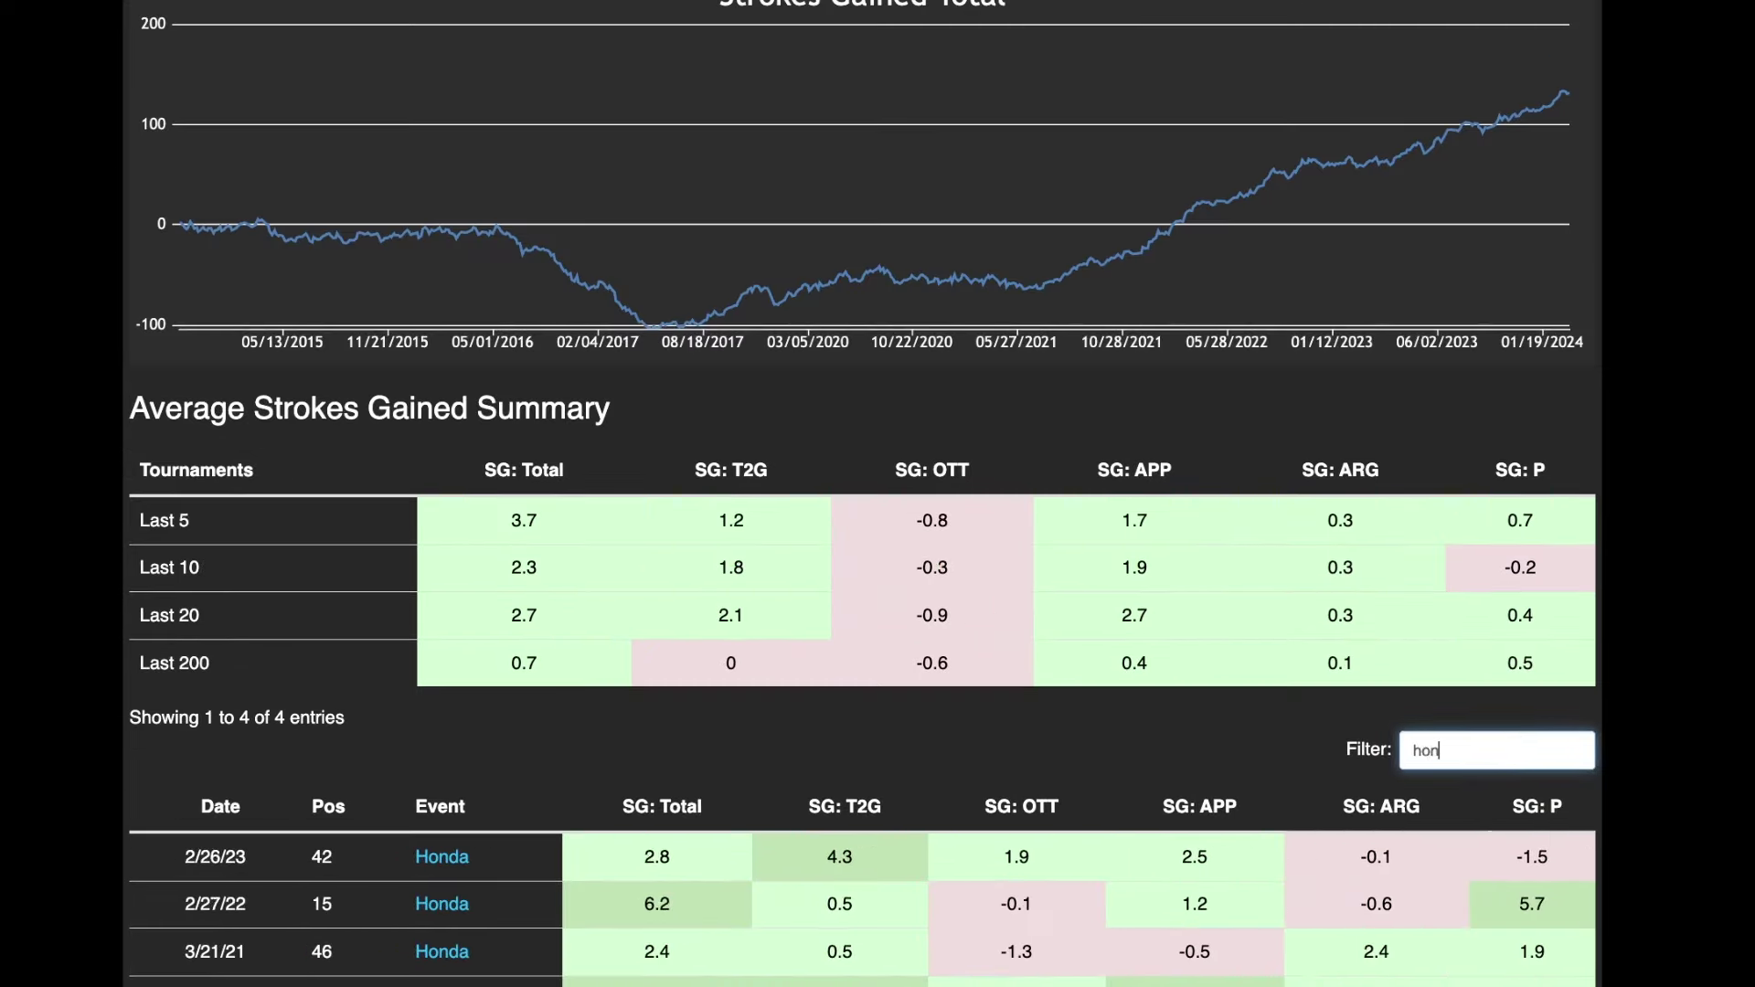
scroll(1748, 658, "down", 4)
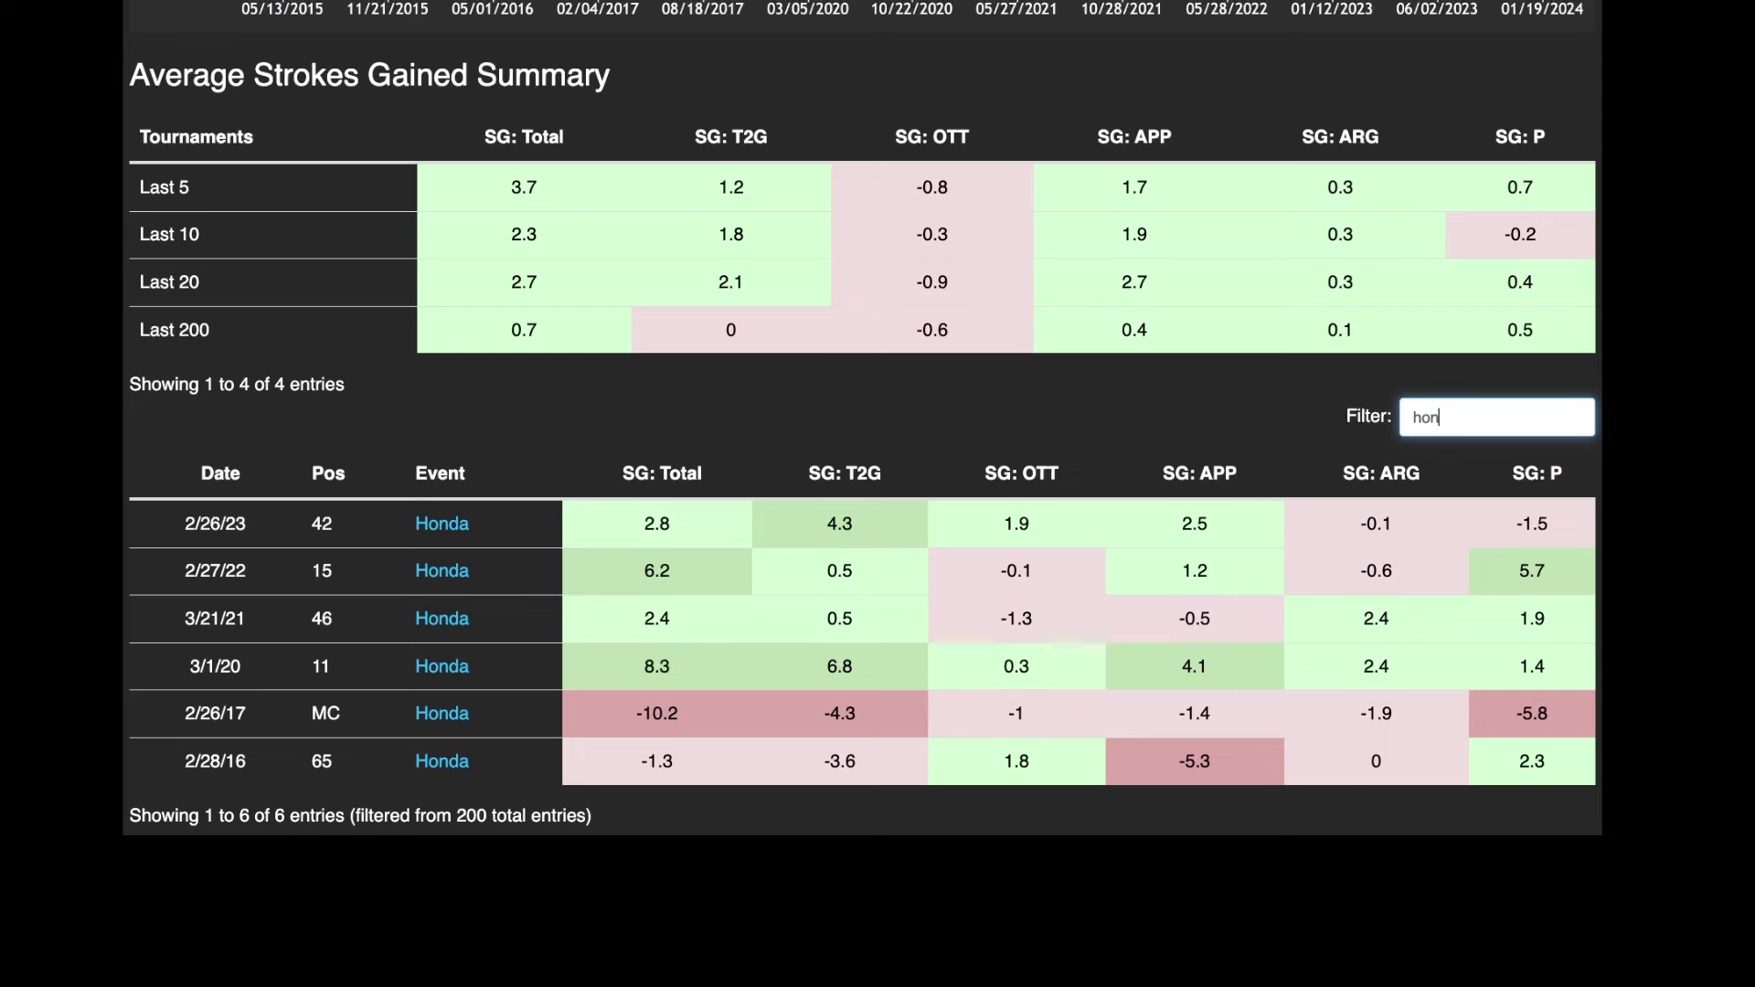
Step: Clear the event filter and return from the player profile to the model rankings
key("BackSpace")
key("BackSpace")
key("BackSpace")
scroll(863, 493, "up", 5)
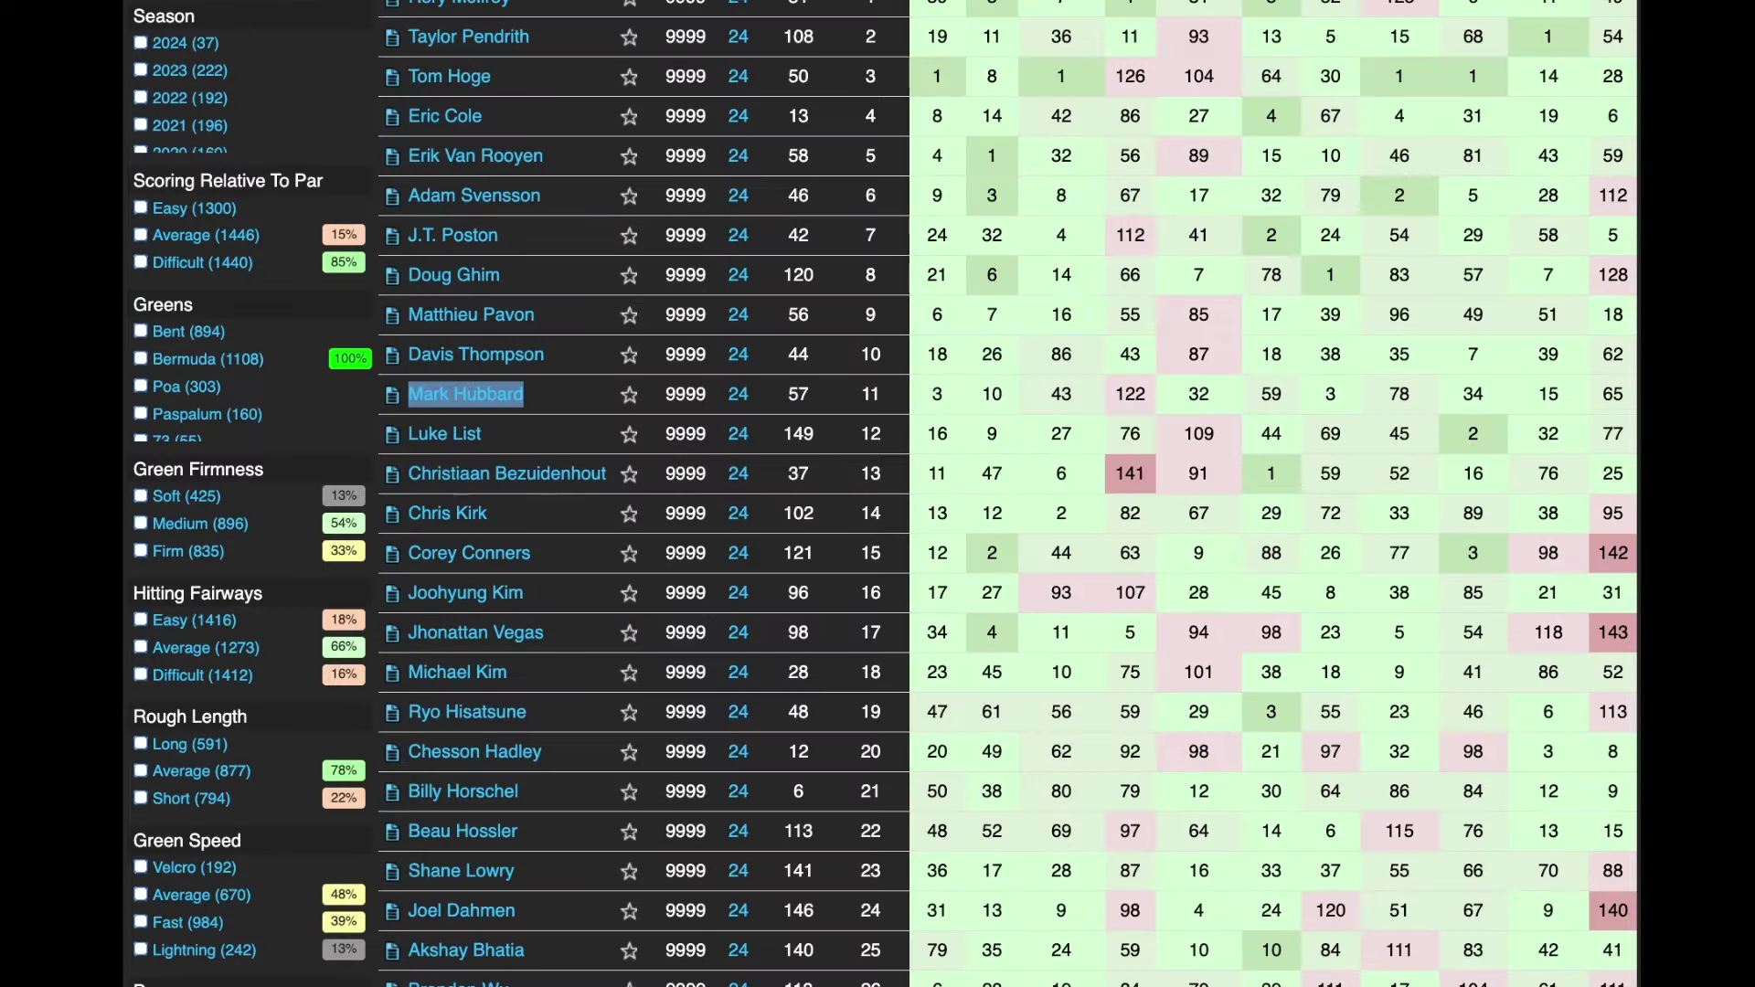
Step: Examine Christiaan Bezuidenhout's ranks for driving distance, putting, fairways gained and approach
scroll(1179, 566, "up", 1)
scroll(1179, 553, "down", 1)
mouse_move(1124, 493)
mouse_move(1117, 538)
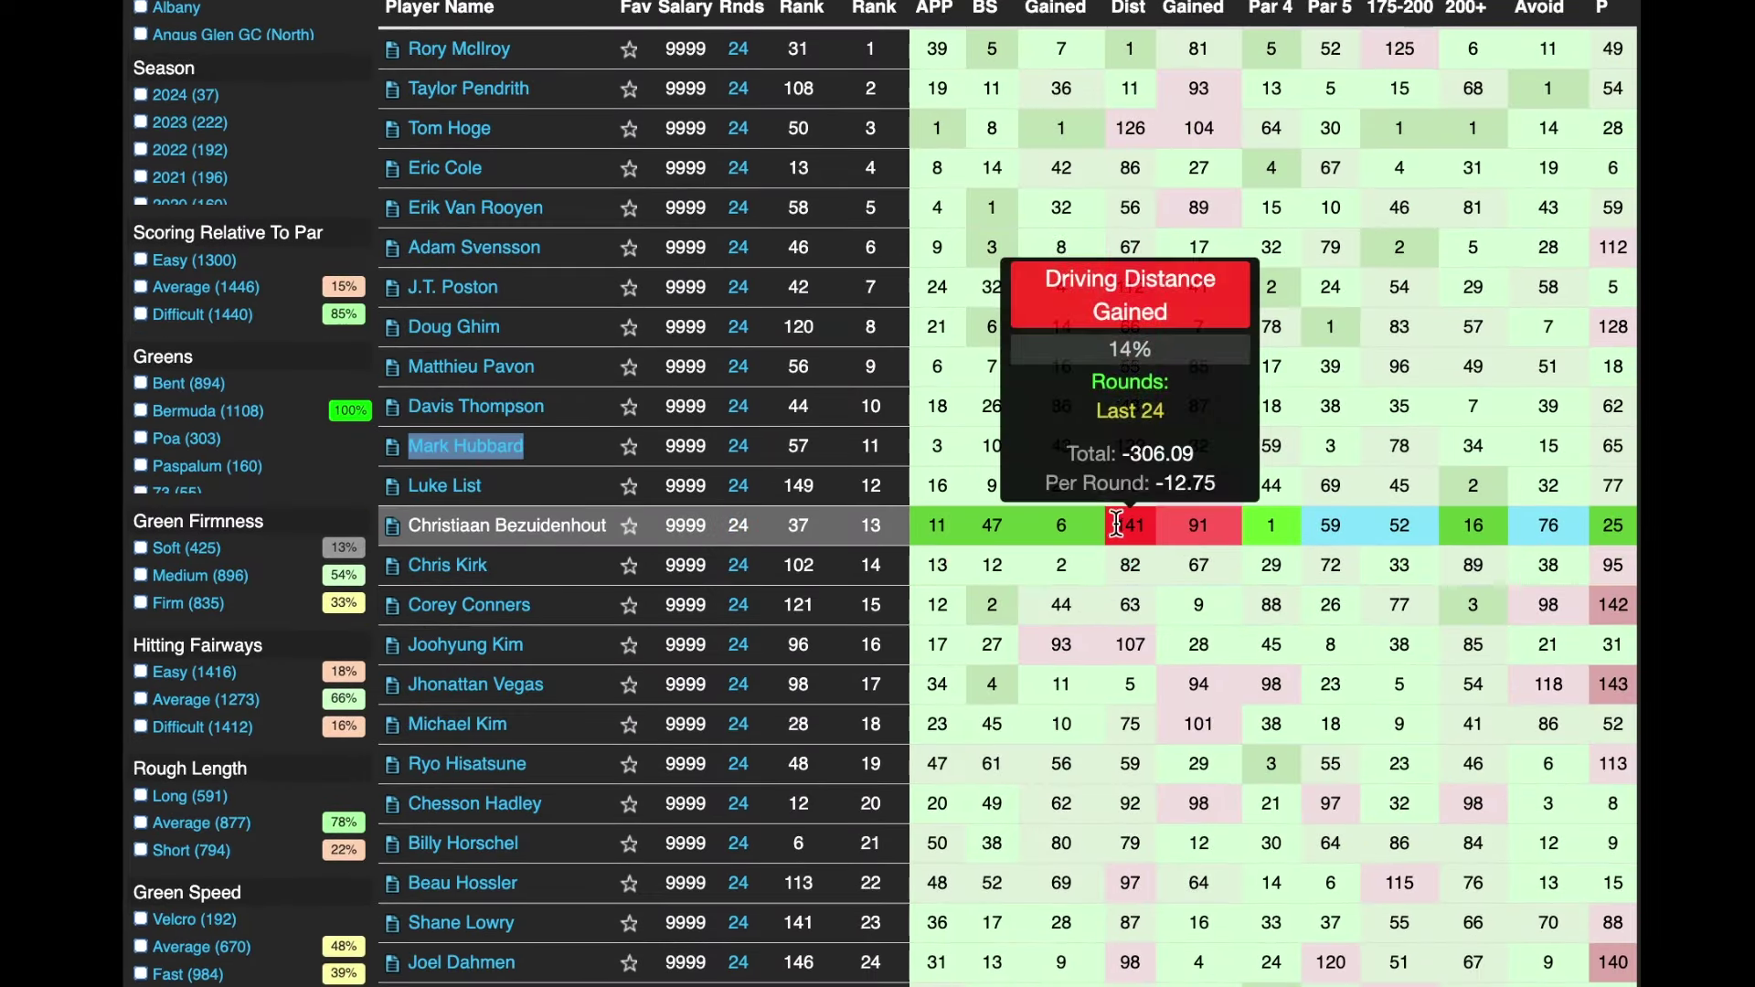
mouse_move(1606, 523)
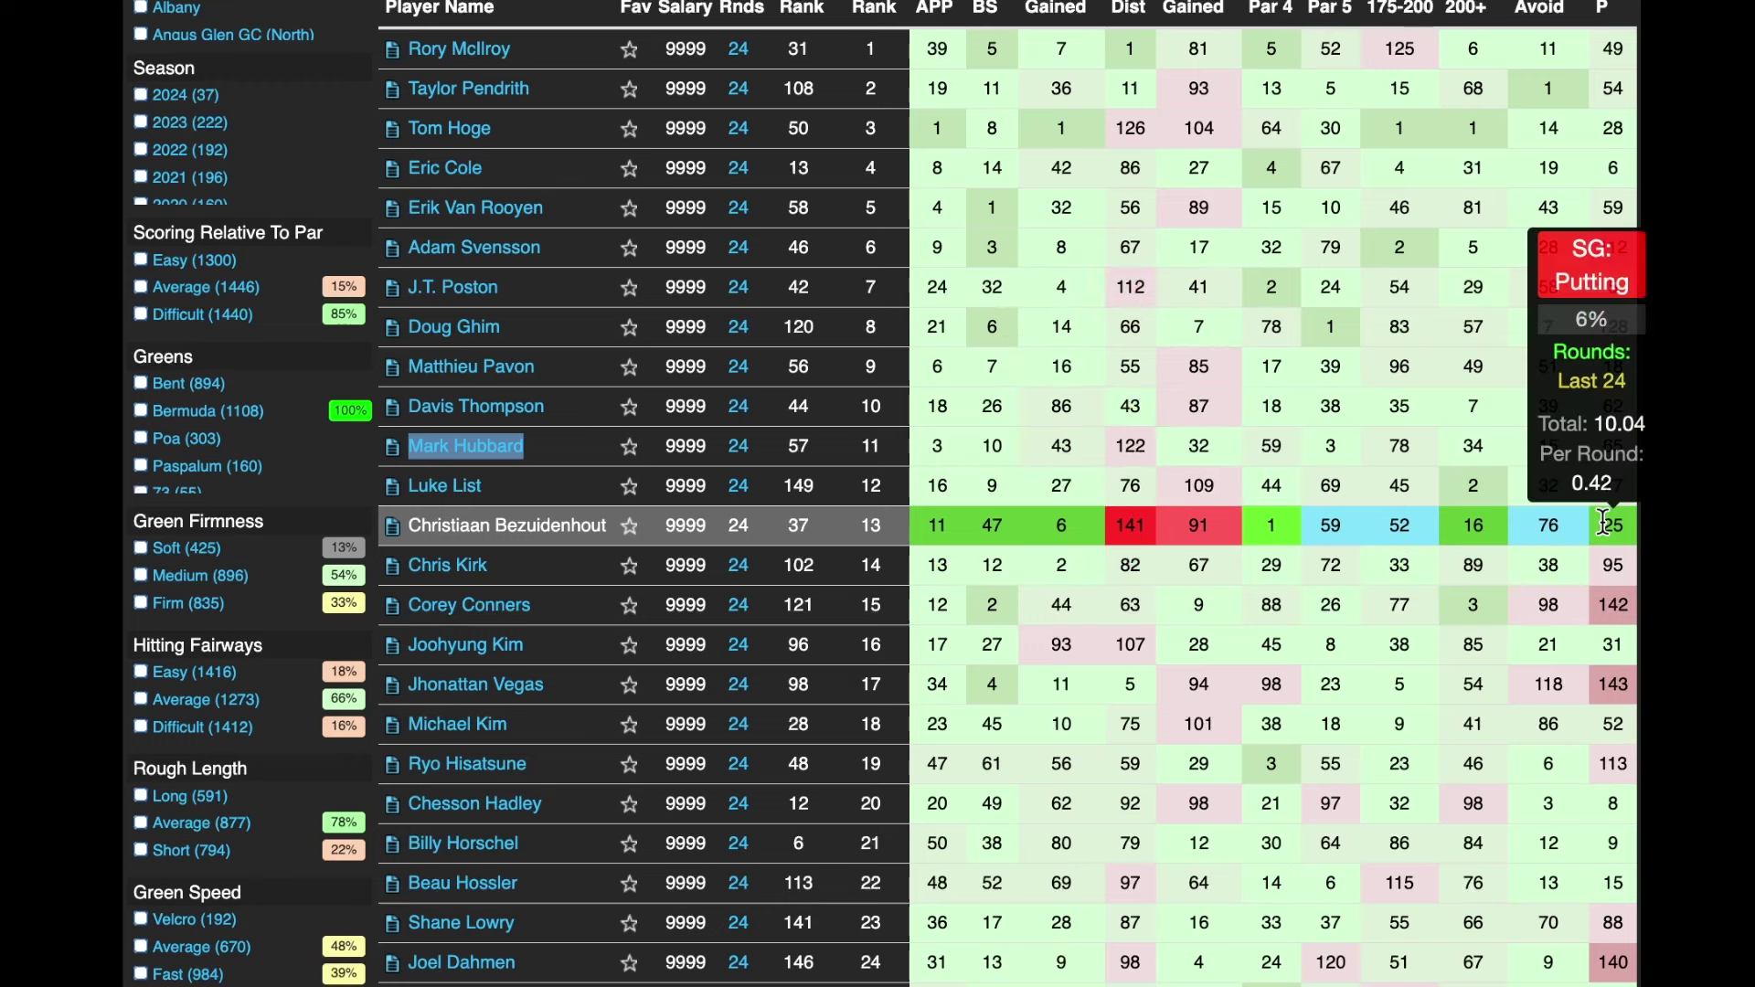
mouse_move(1206, 528)
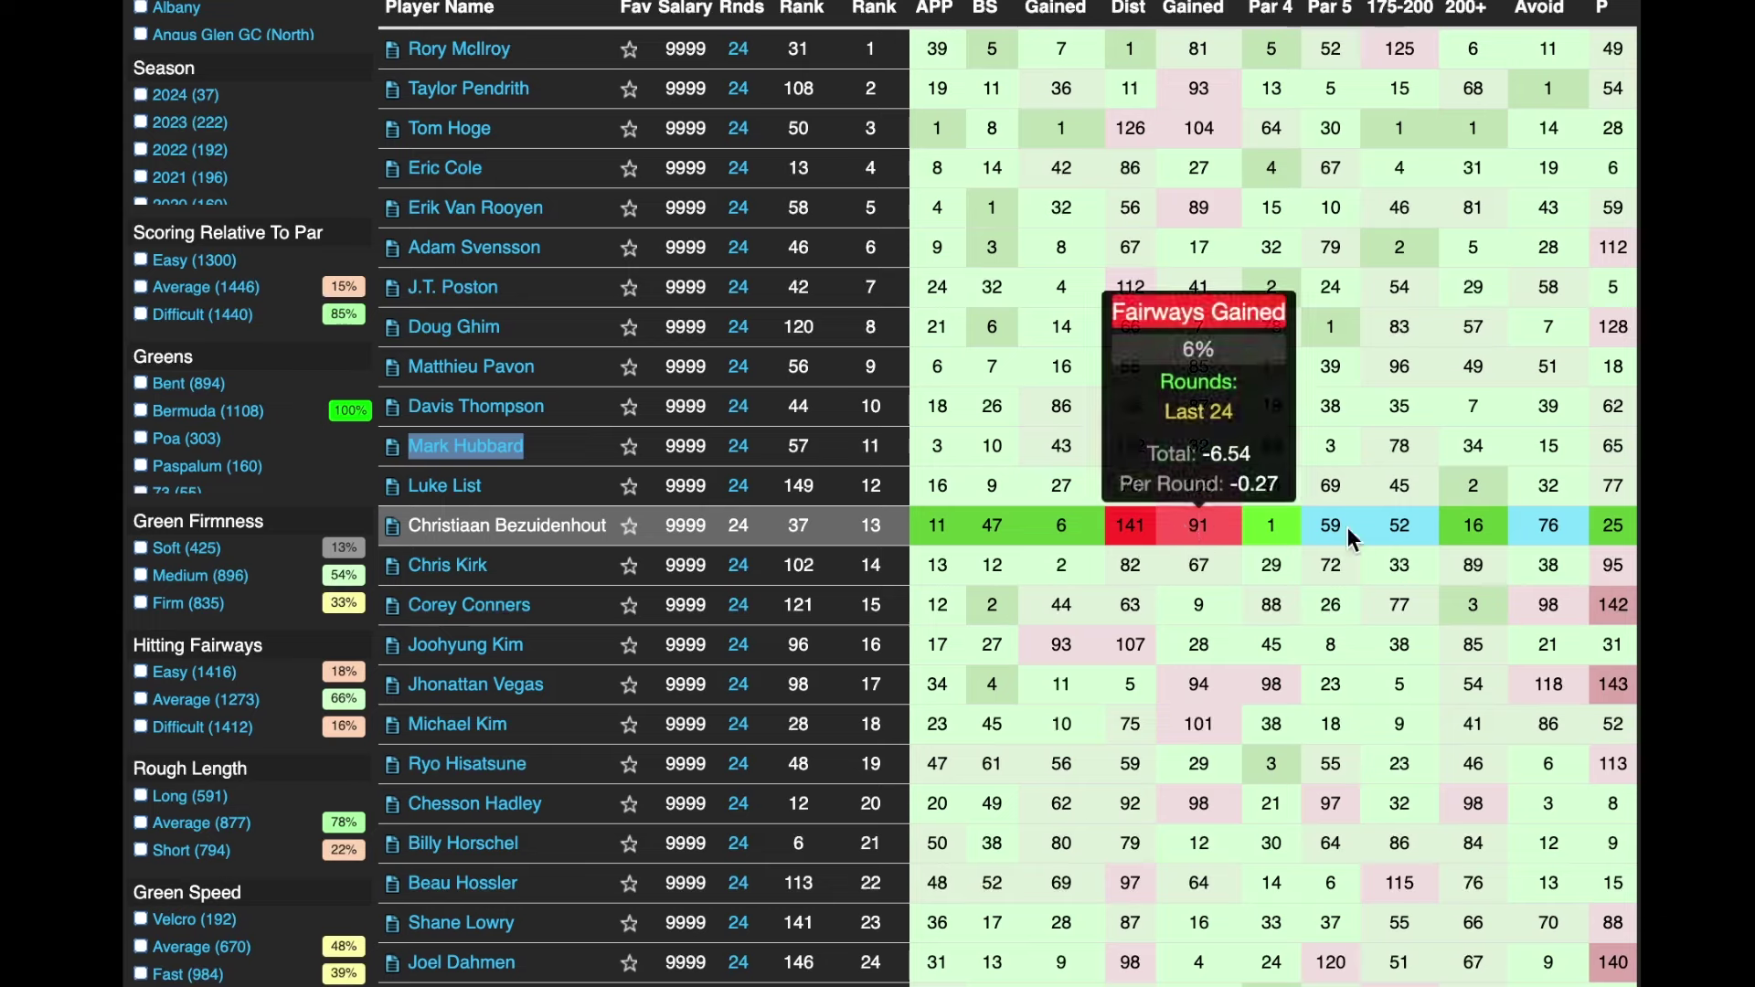
mouse_move(921, 535)
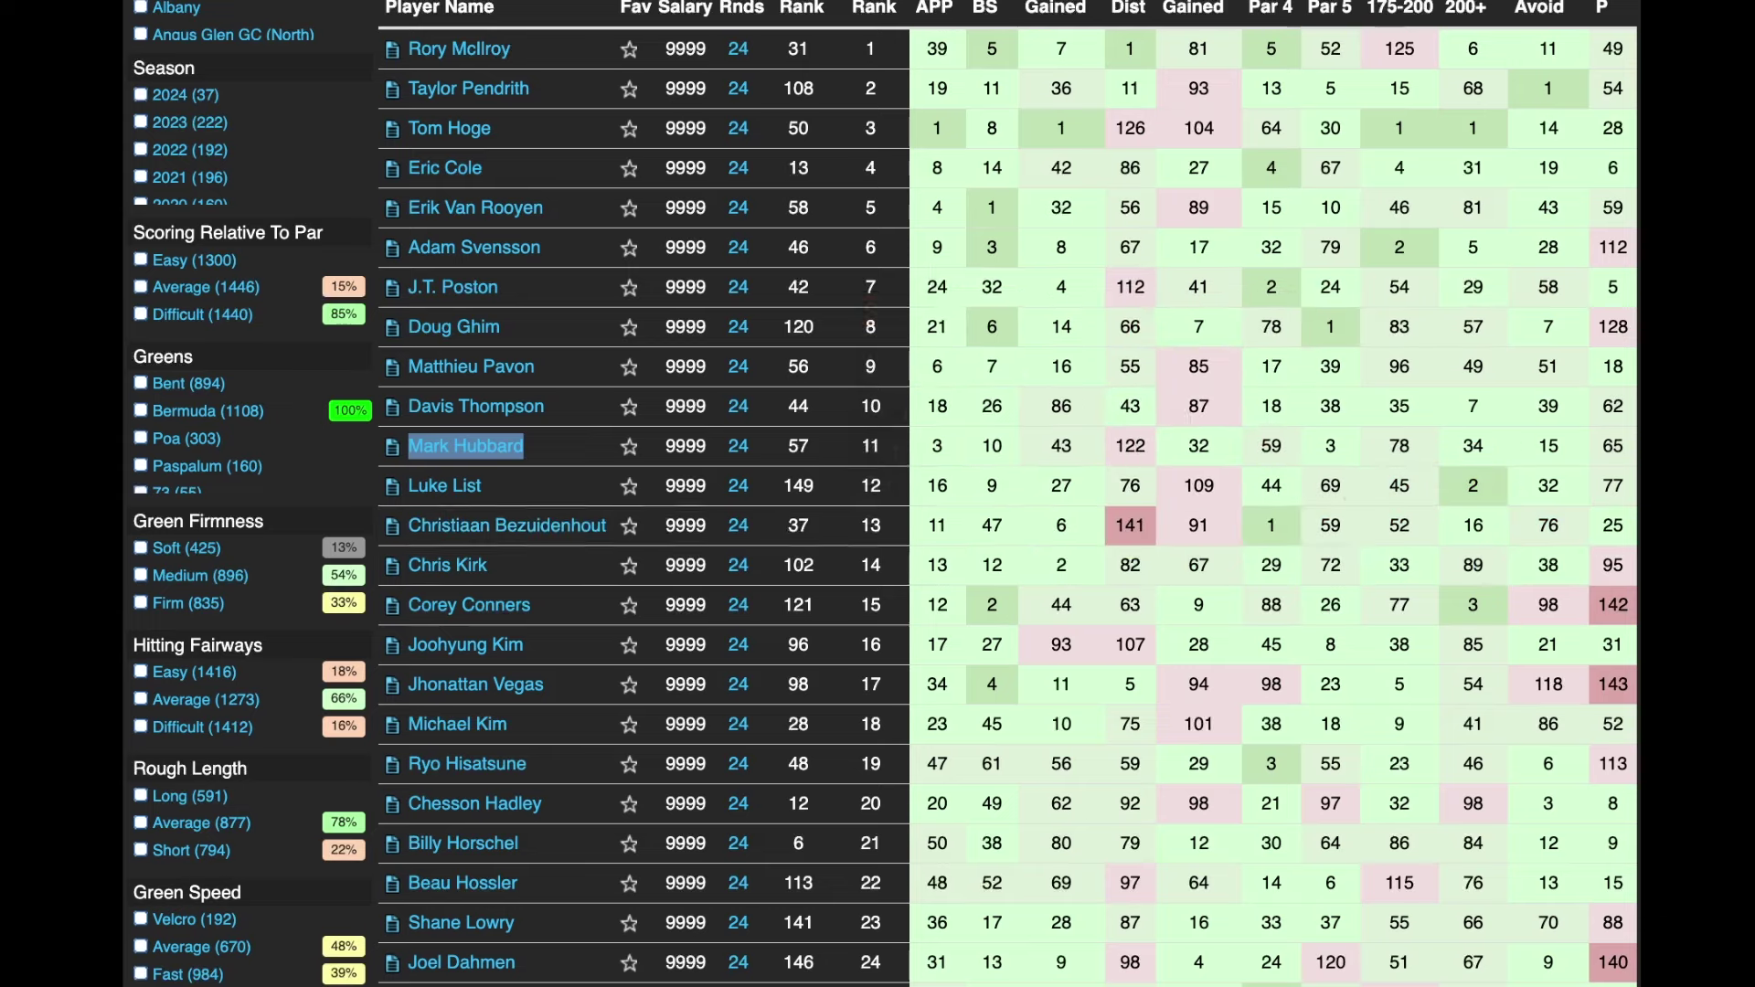
scroll(883, 494, "up", 1)
scroll(881, 493, "up", 1)
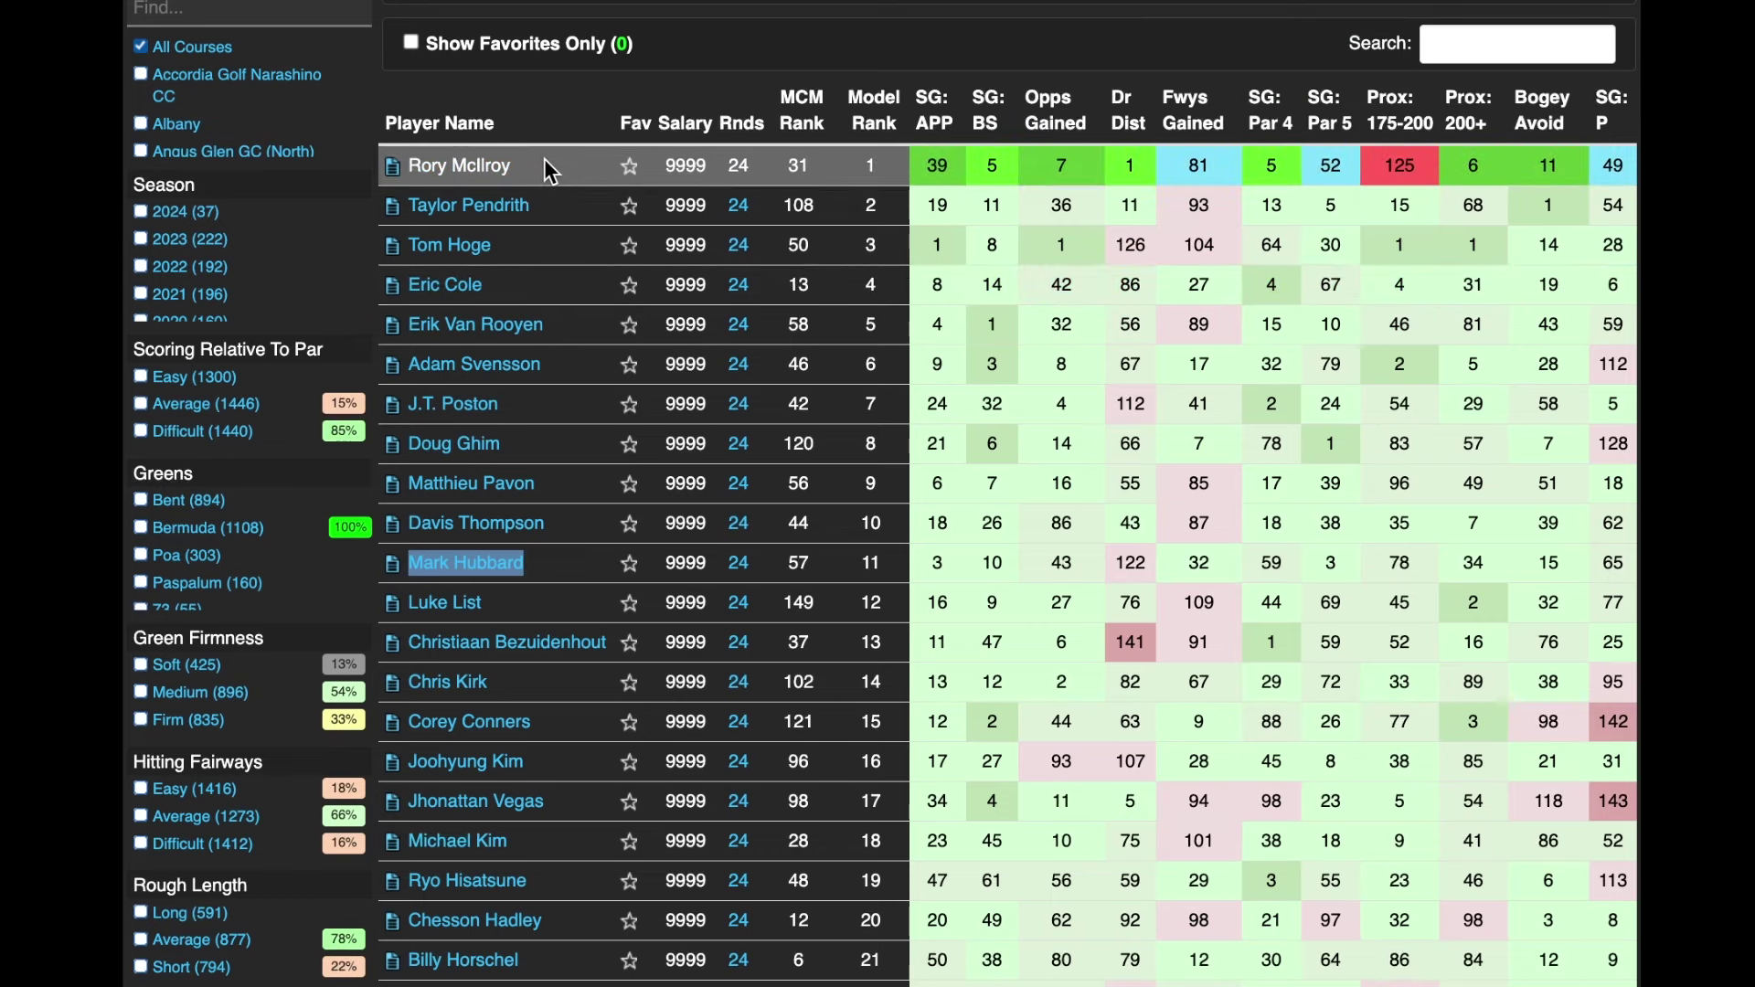
left_click(1512, 50)
type("kim")
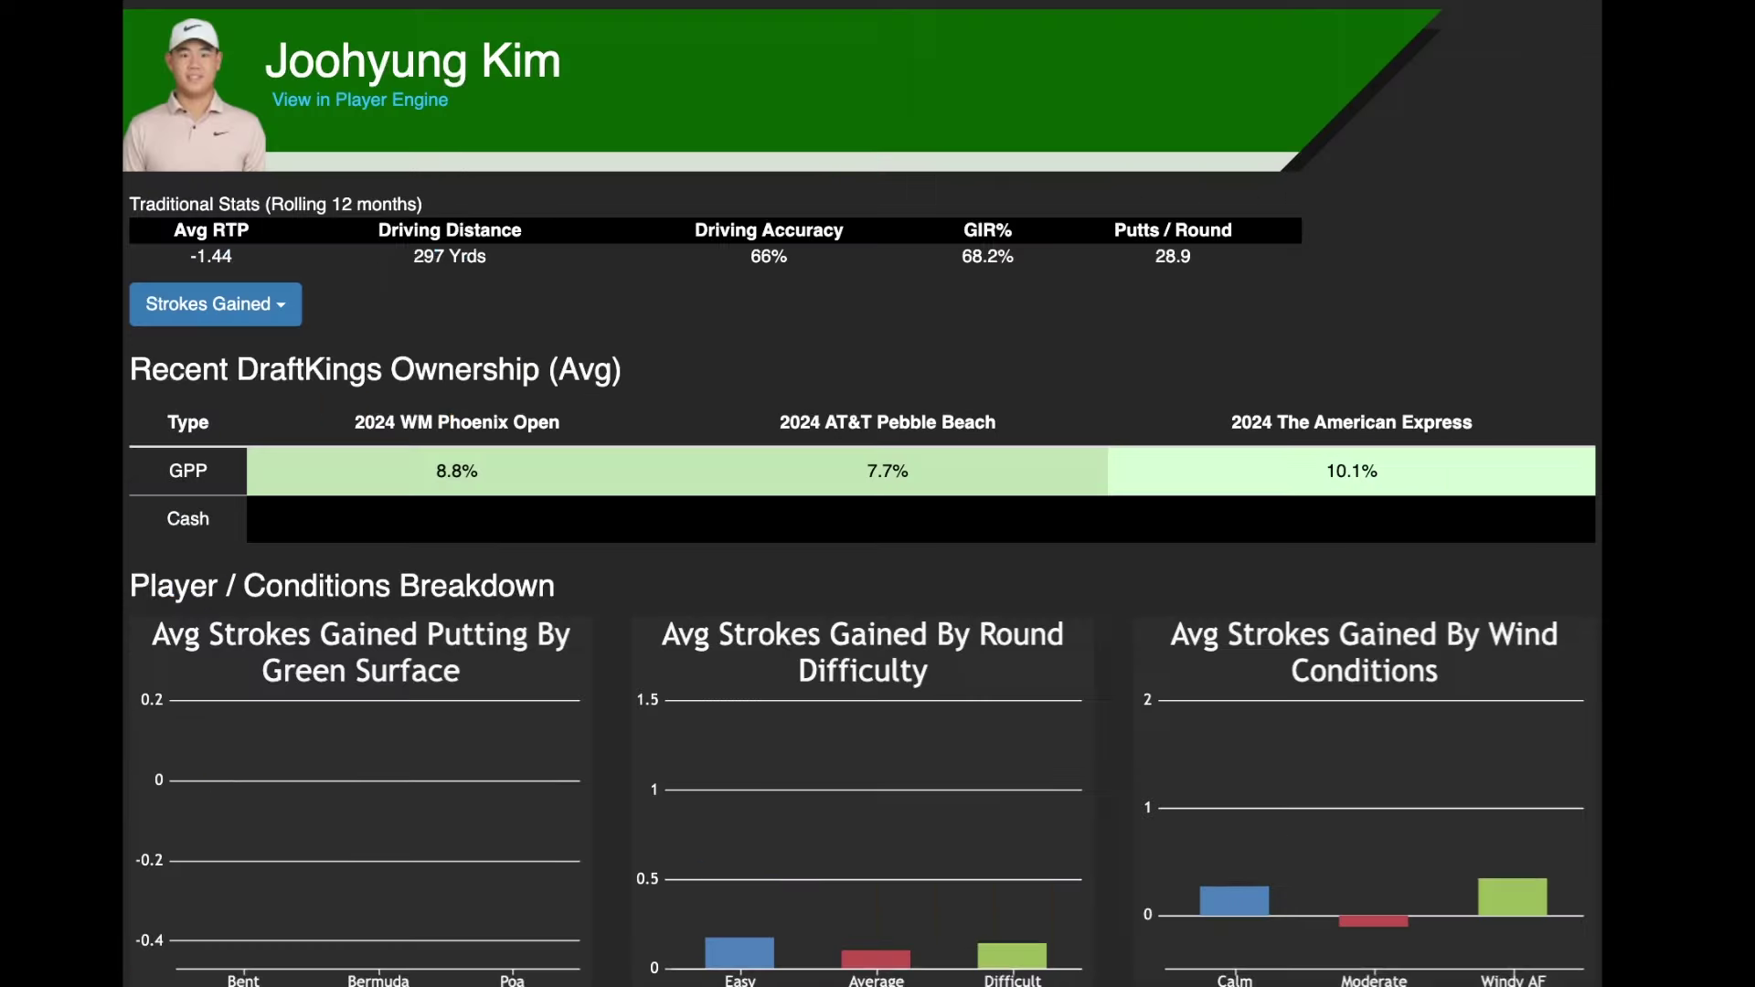
Step: Review Joohyung Kim's strokes gained by event and return to the filtered player table
scroll(860, 494, "down", 10)
scroll(860, 493, "down", 4)
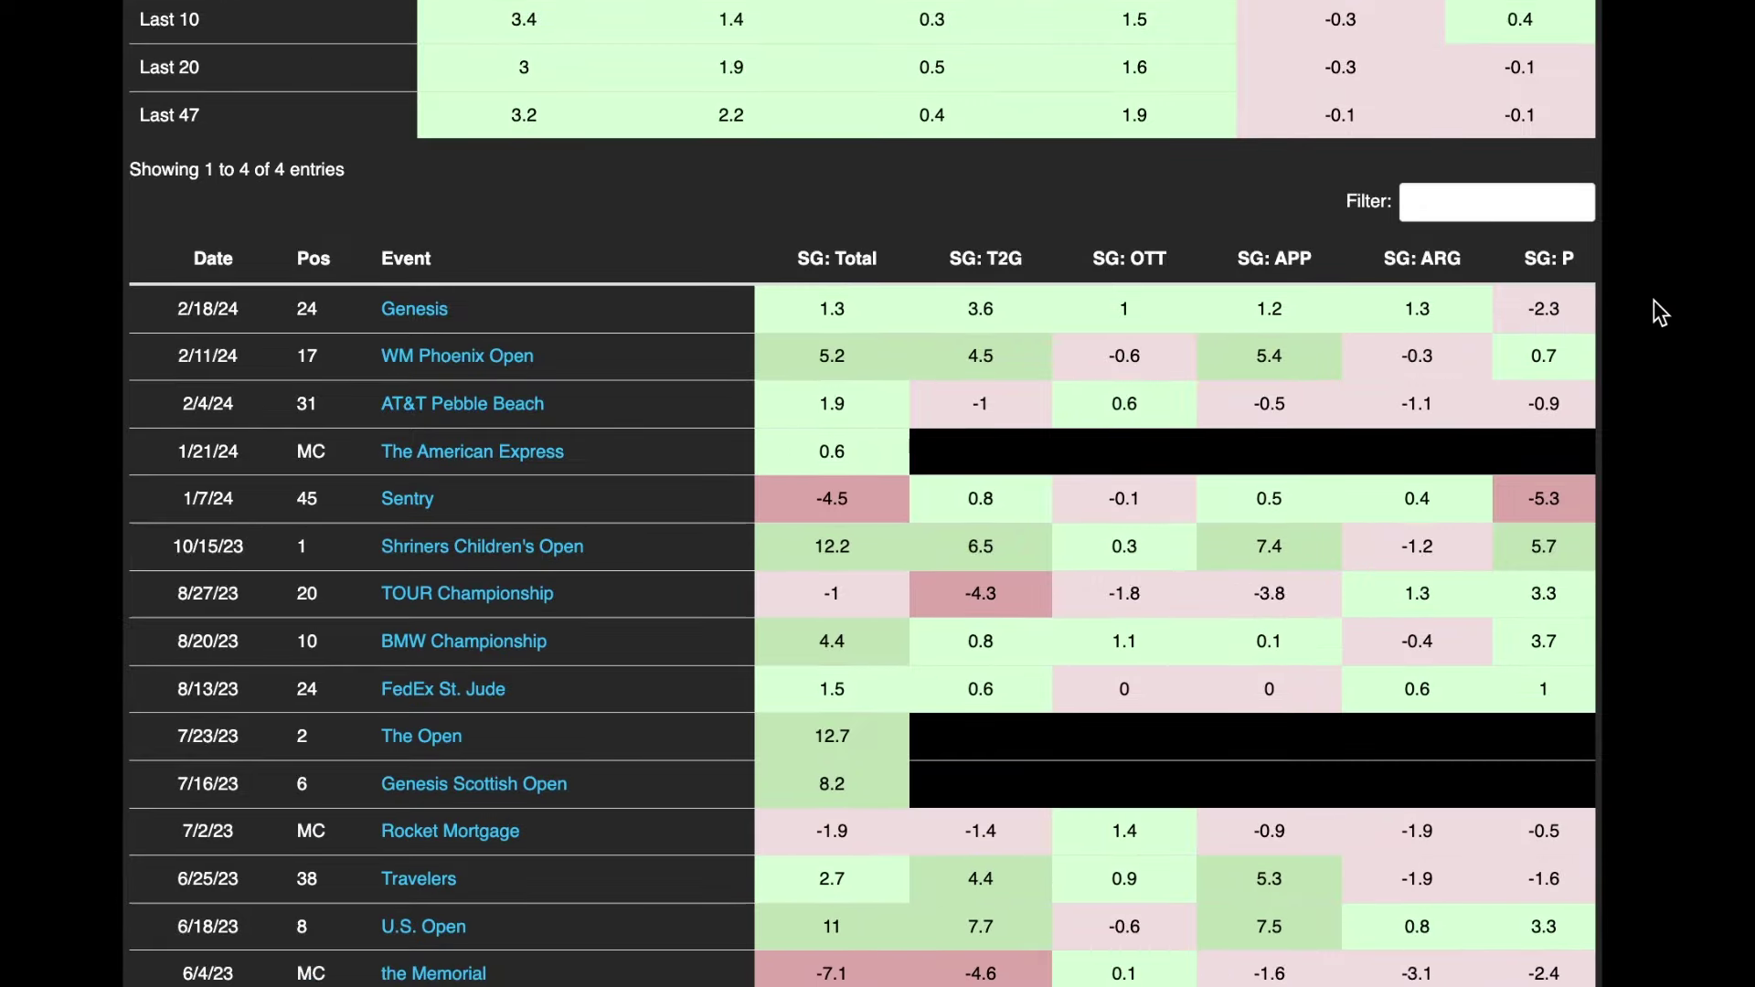
mouse_move(1578, 365)
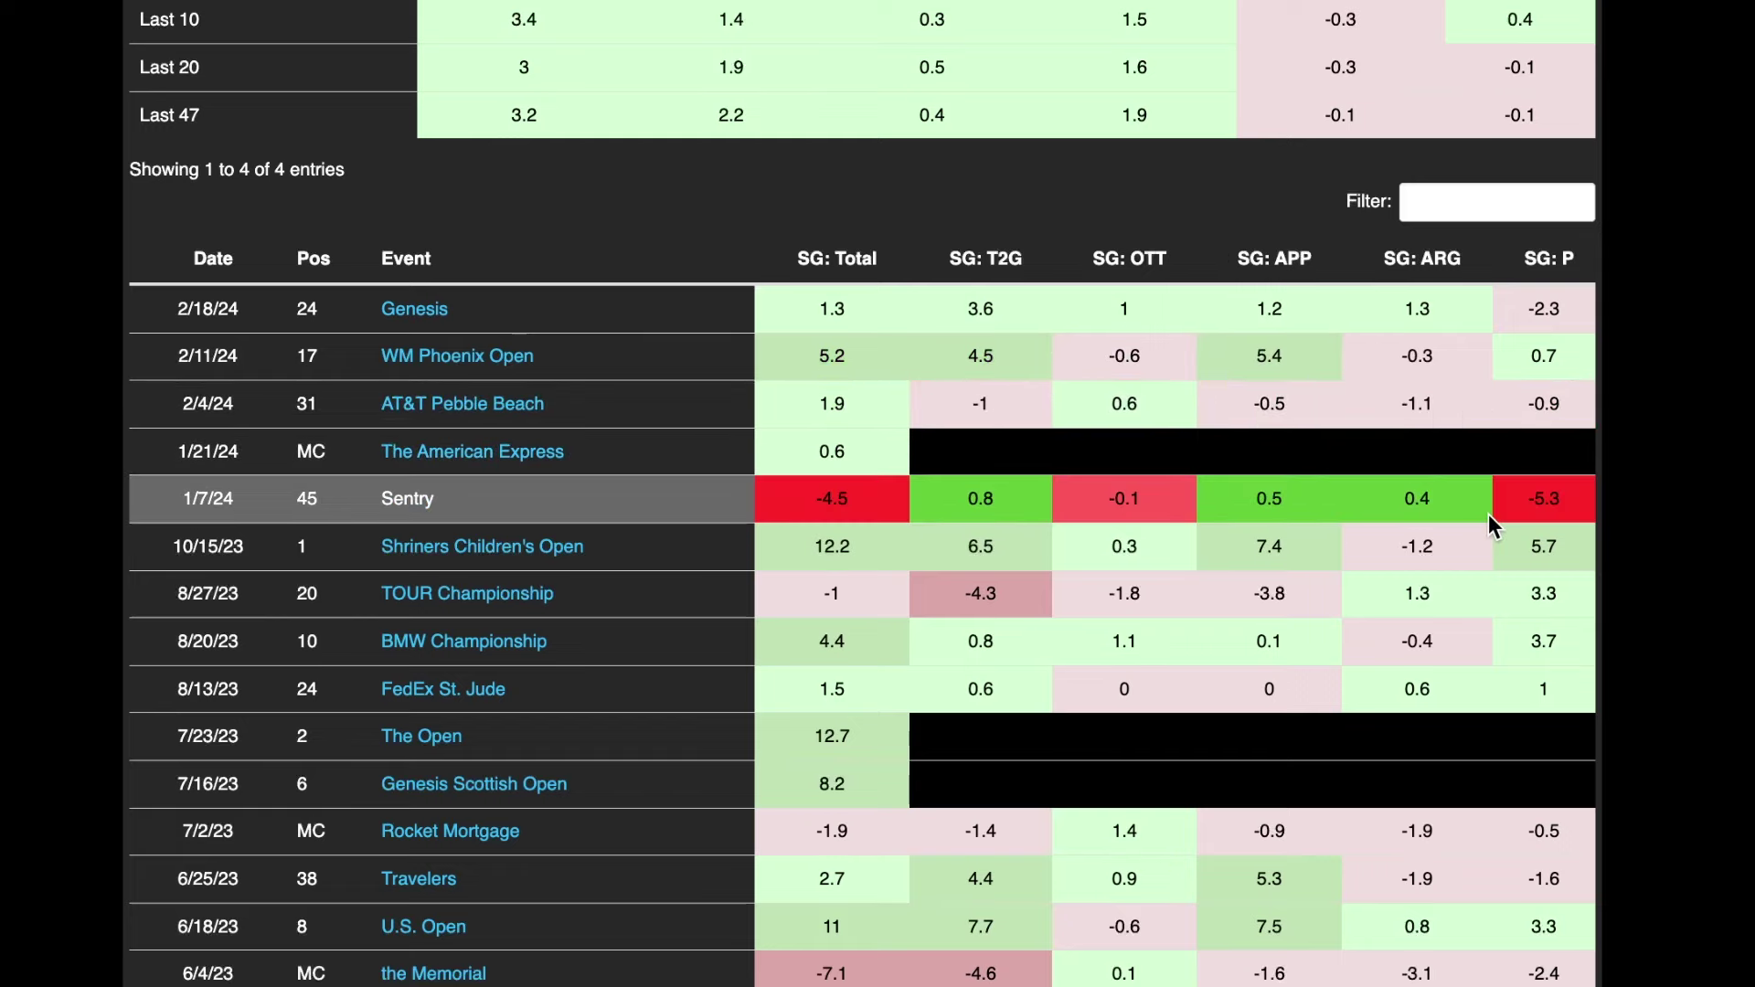
scroll(1513, 503, "down", 3)
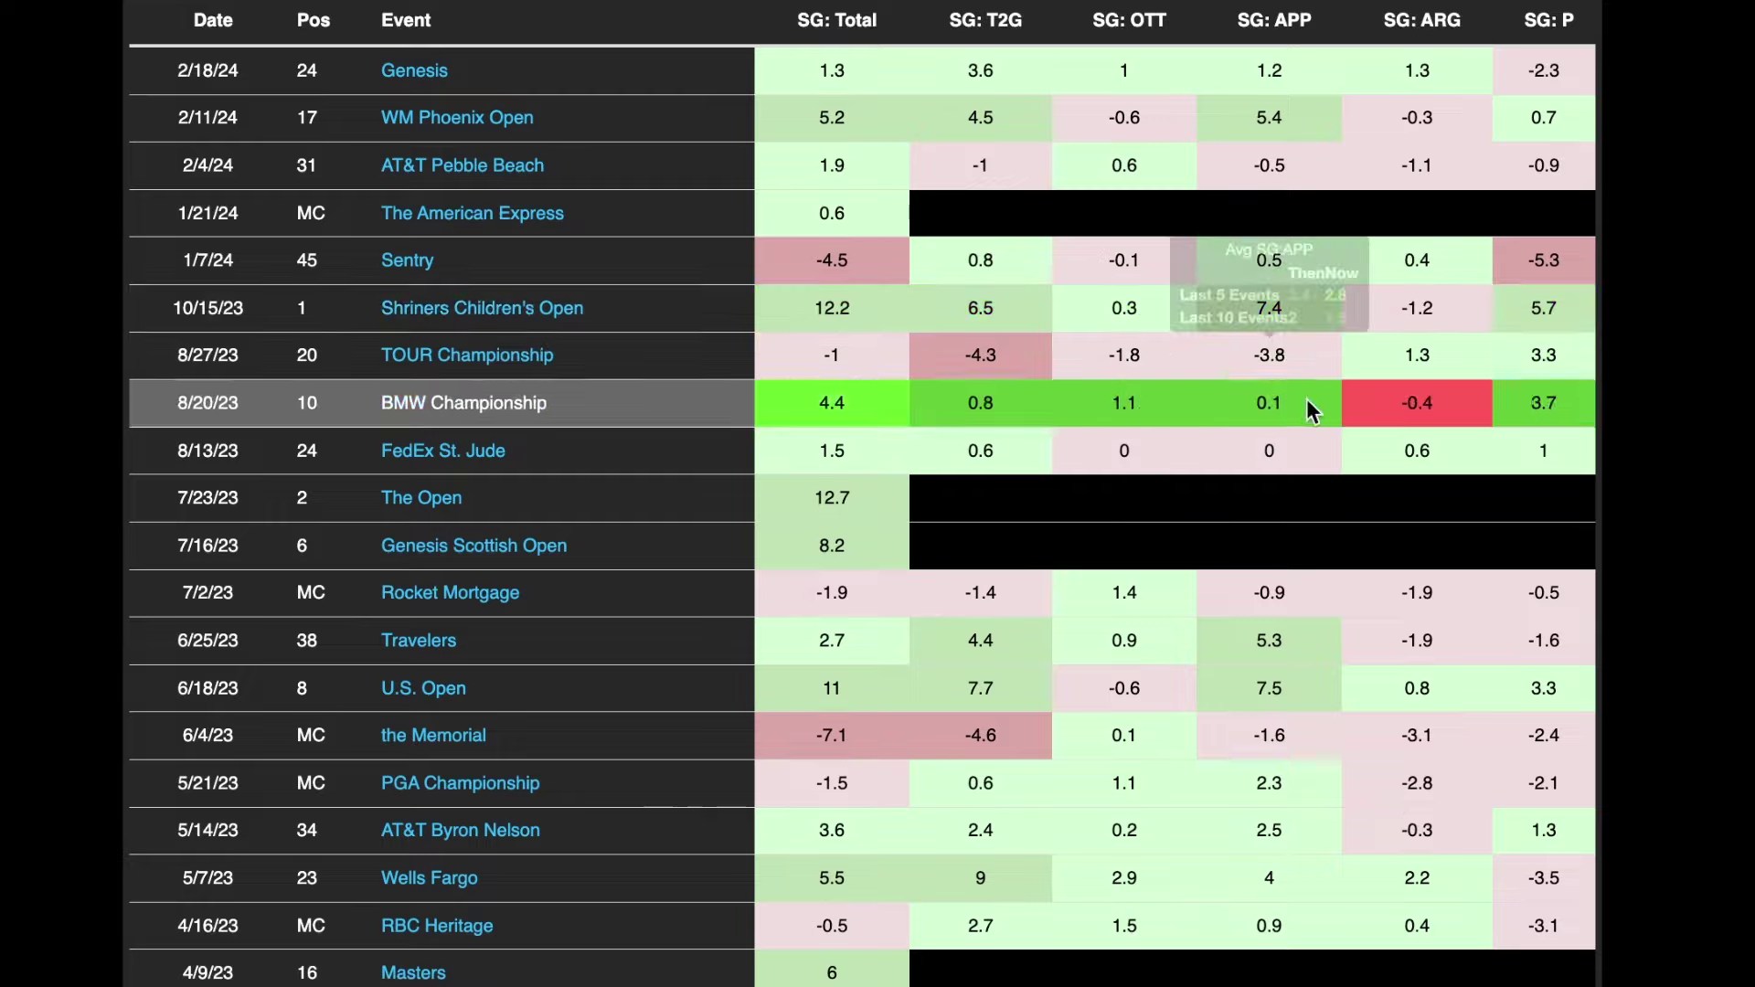
scroll(1696, 490, "up", 13)
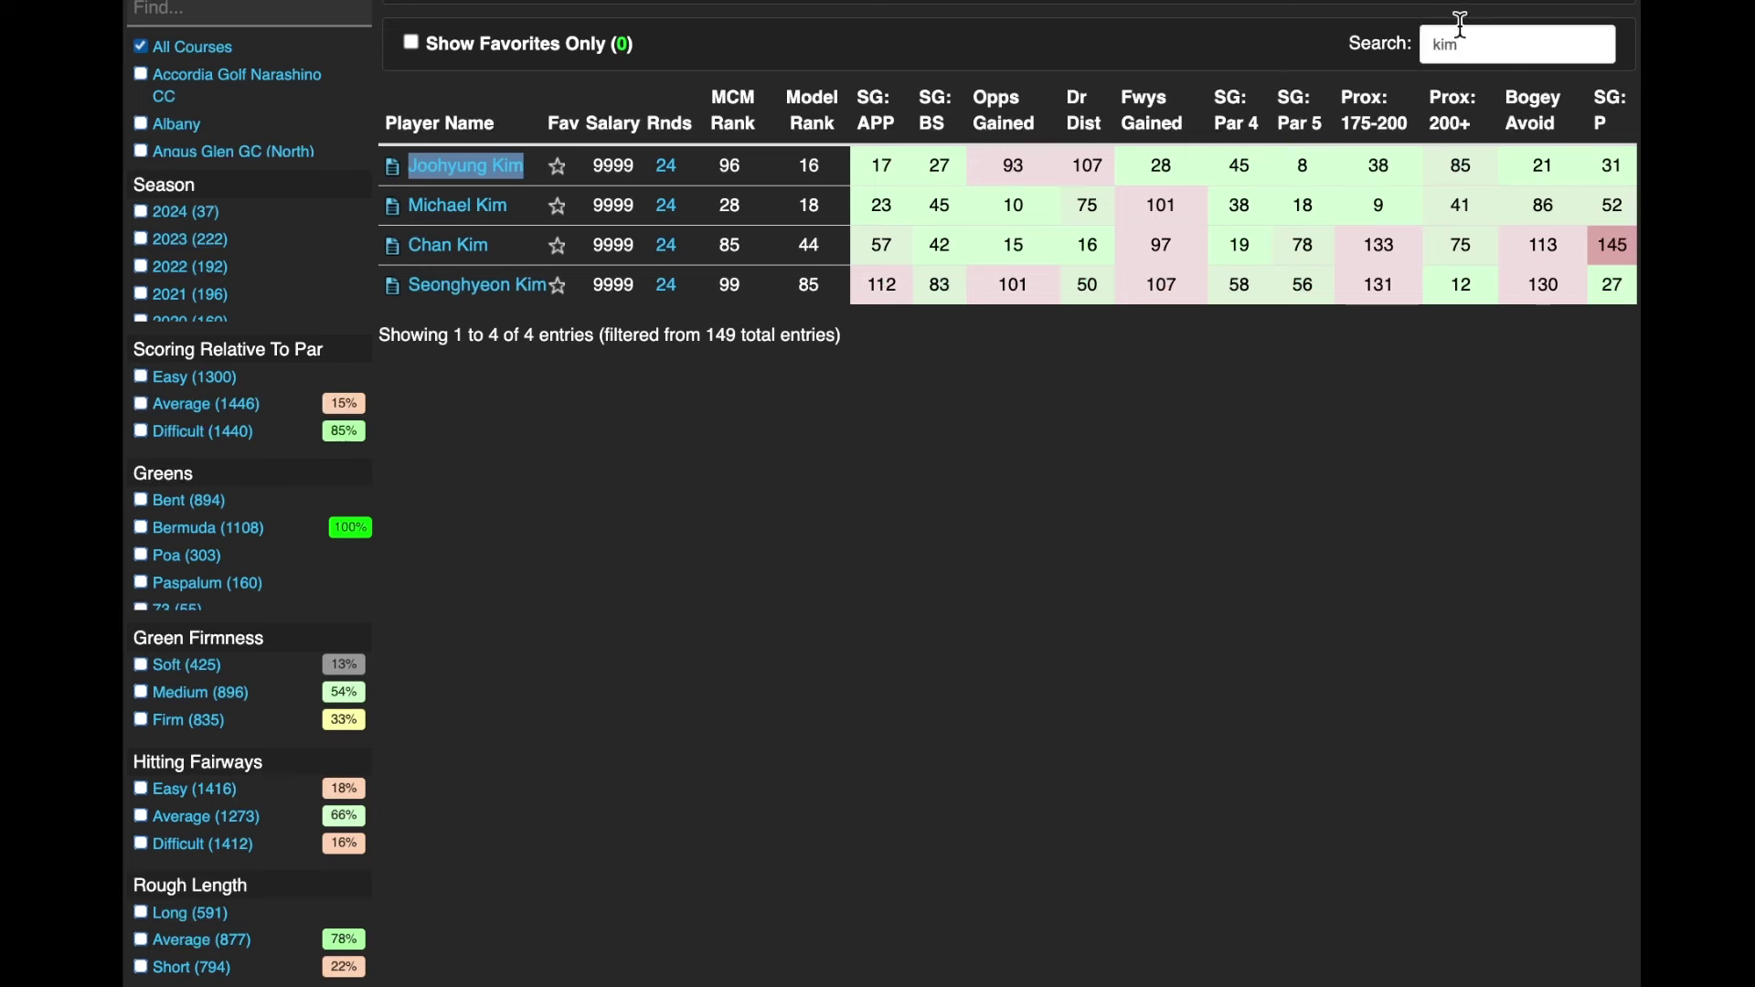
Step: Replace the player search with "berg" to look up Daniel Berger's model stats
left_click(1513, 55)
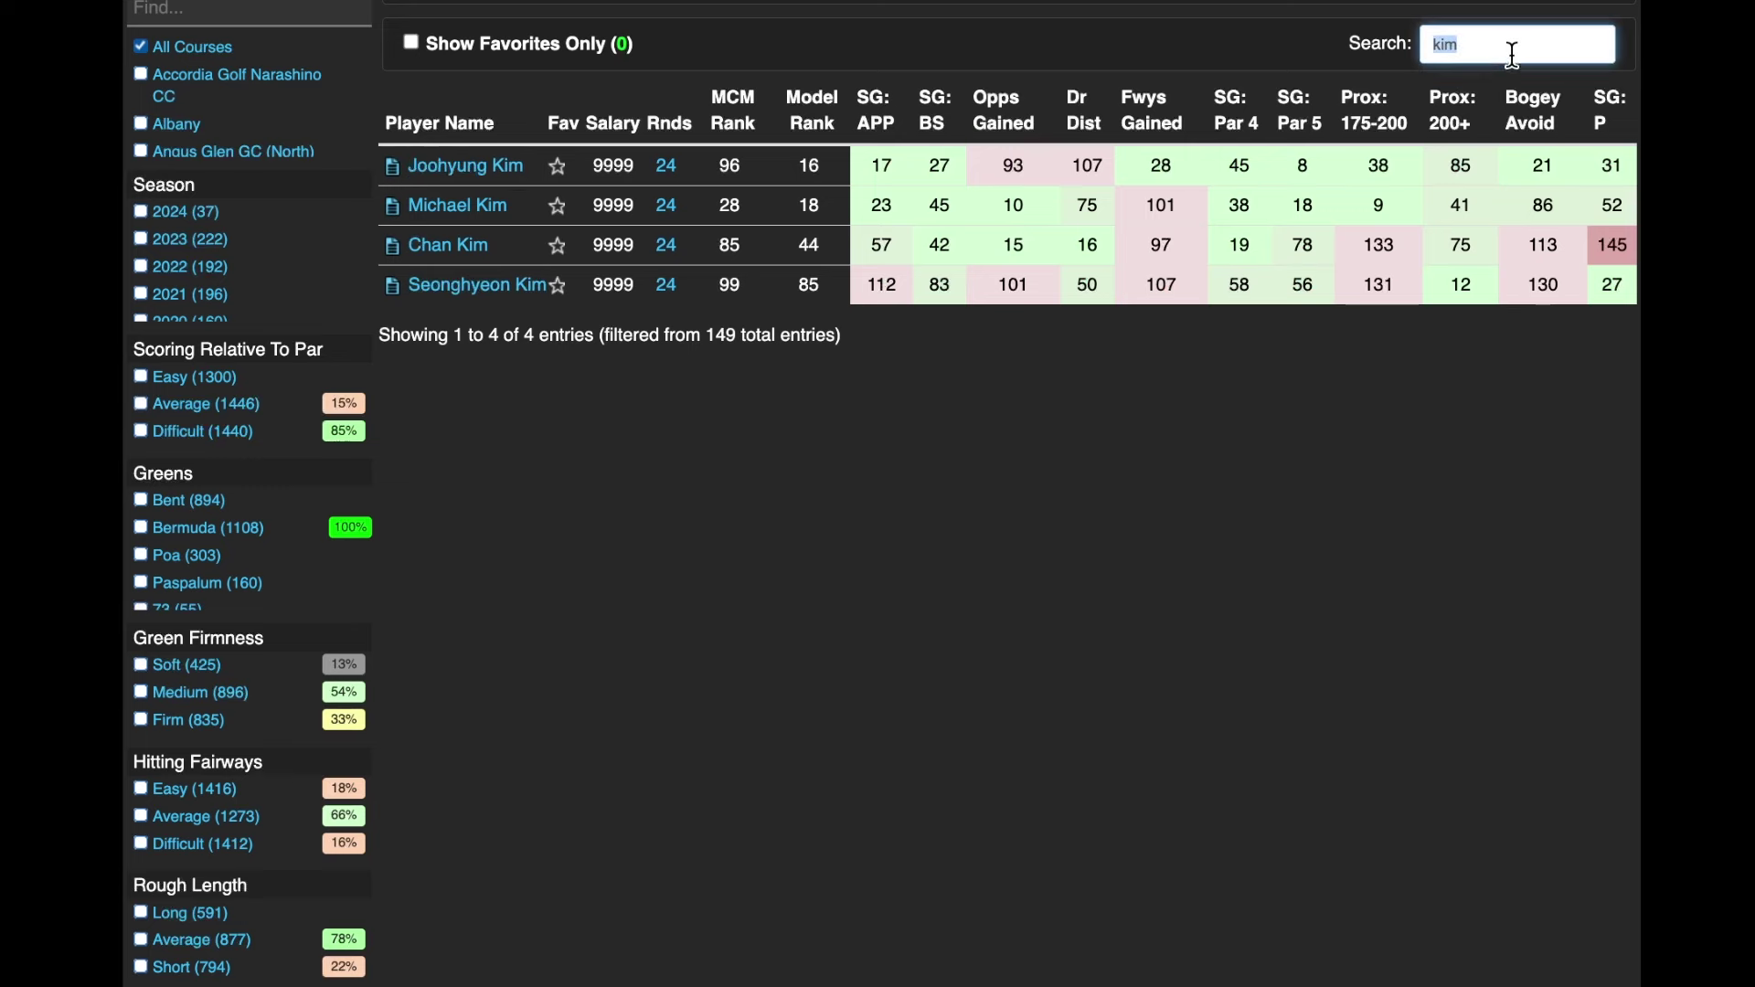
key("BackSpace")
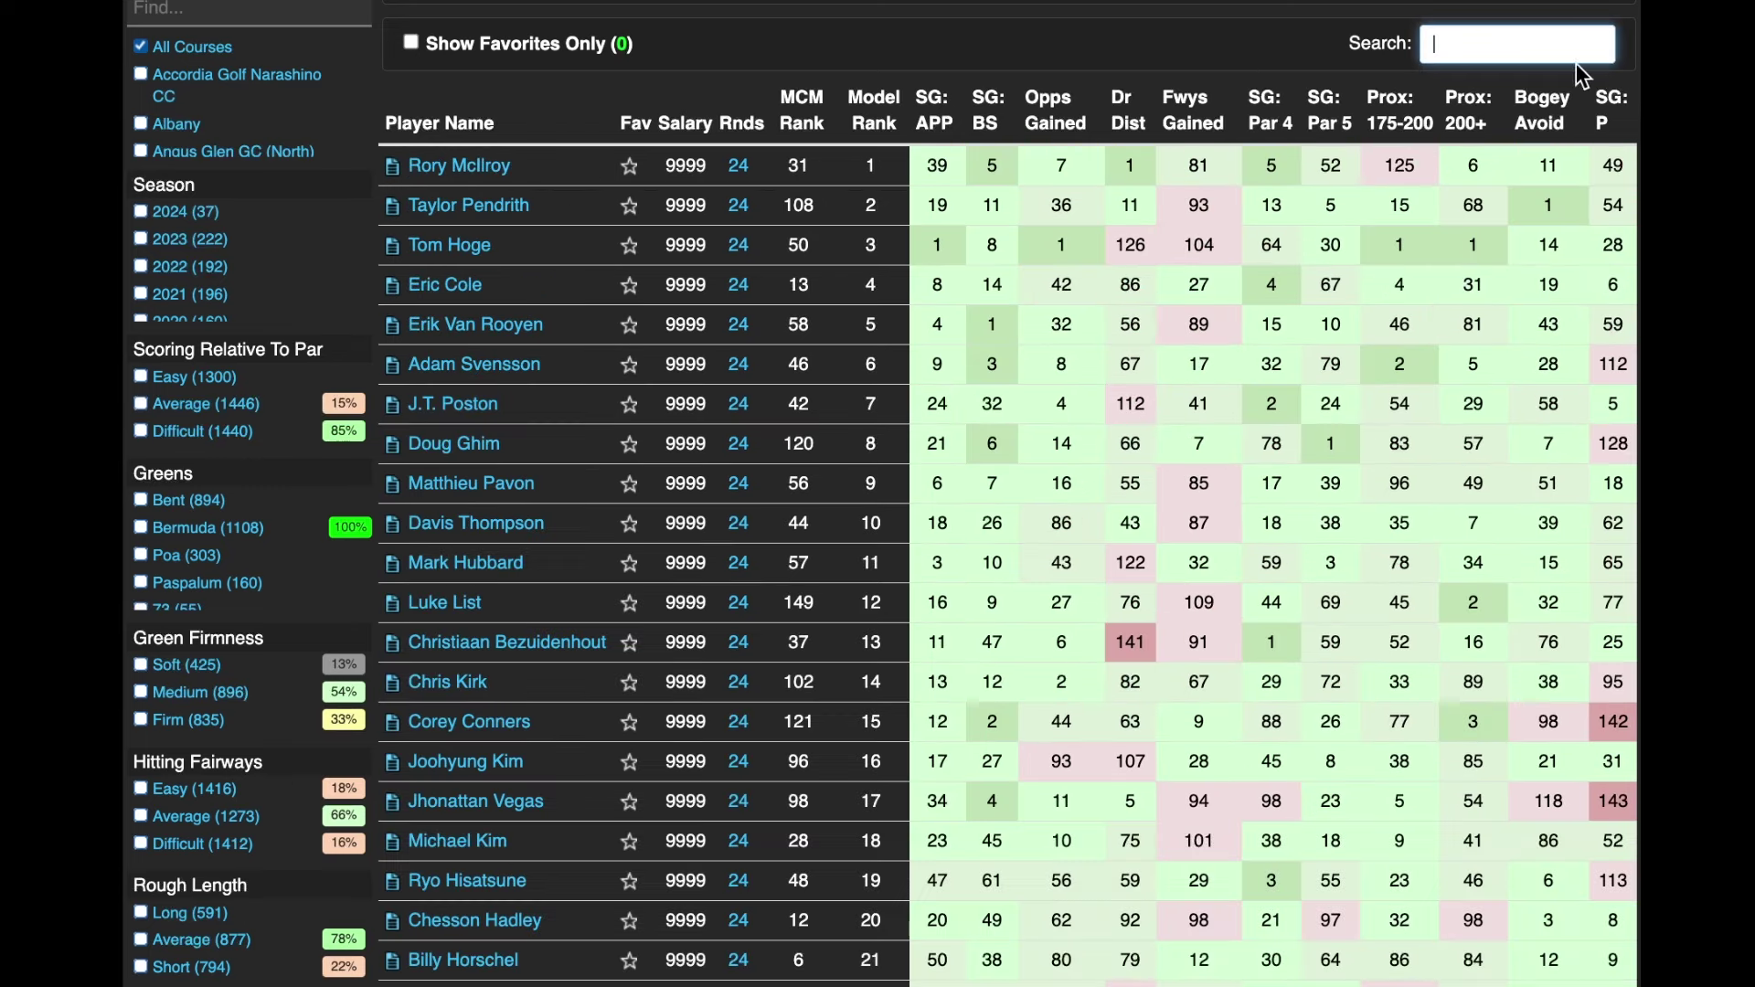
type("berg")
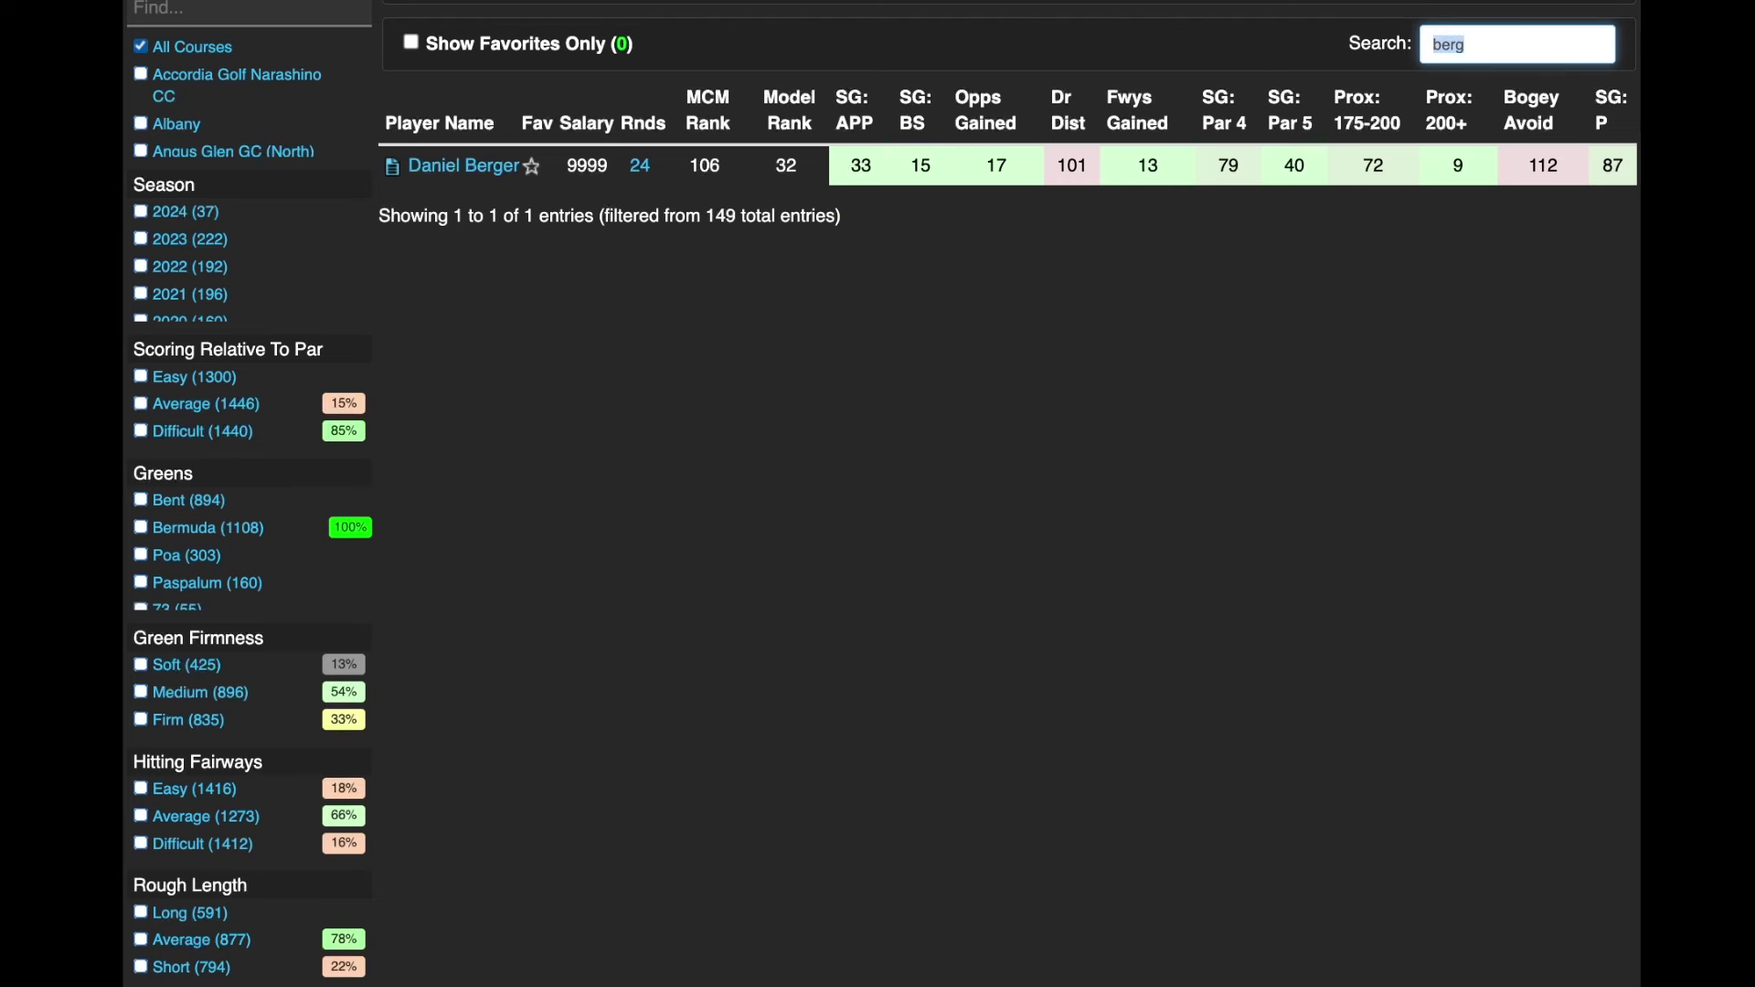
Step: Clear the player search and review the full model rankings down to about rank 35
key("BackSpace")
scroll(1734, 175, "down", 5)
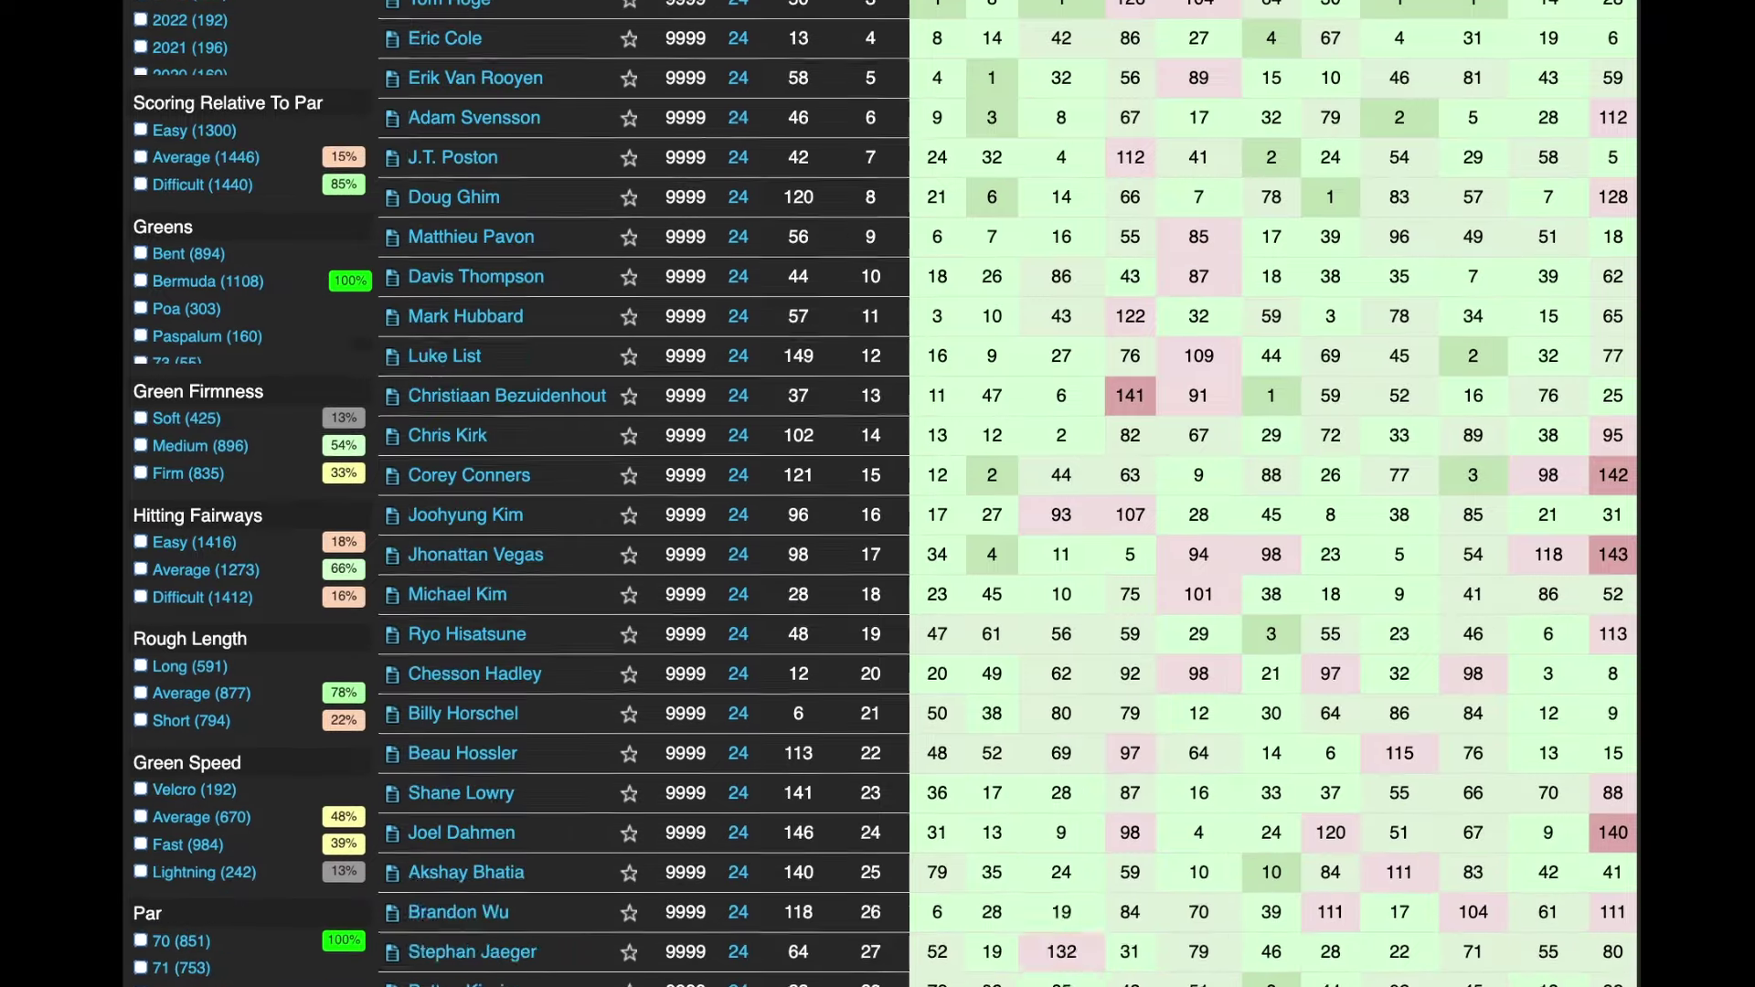
scroll(1750, 178, "down", 2)
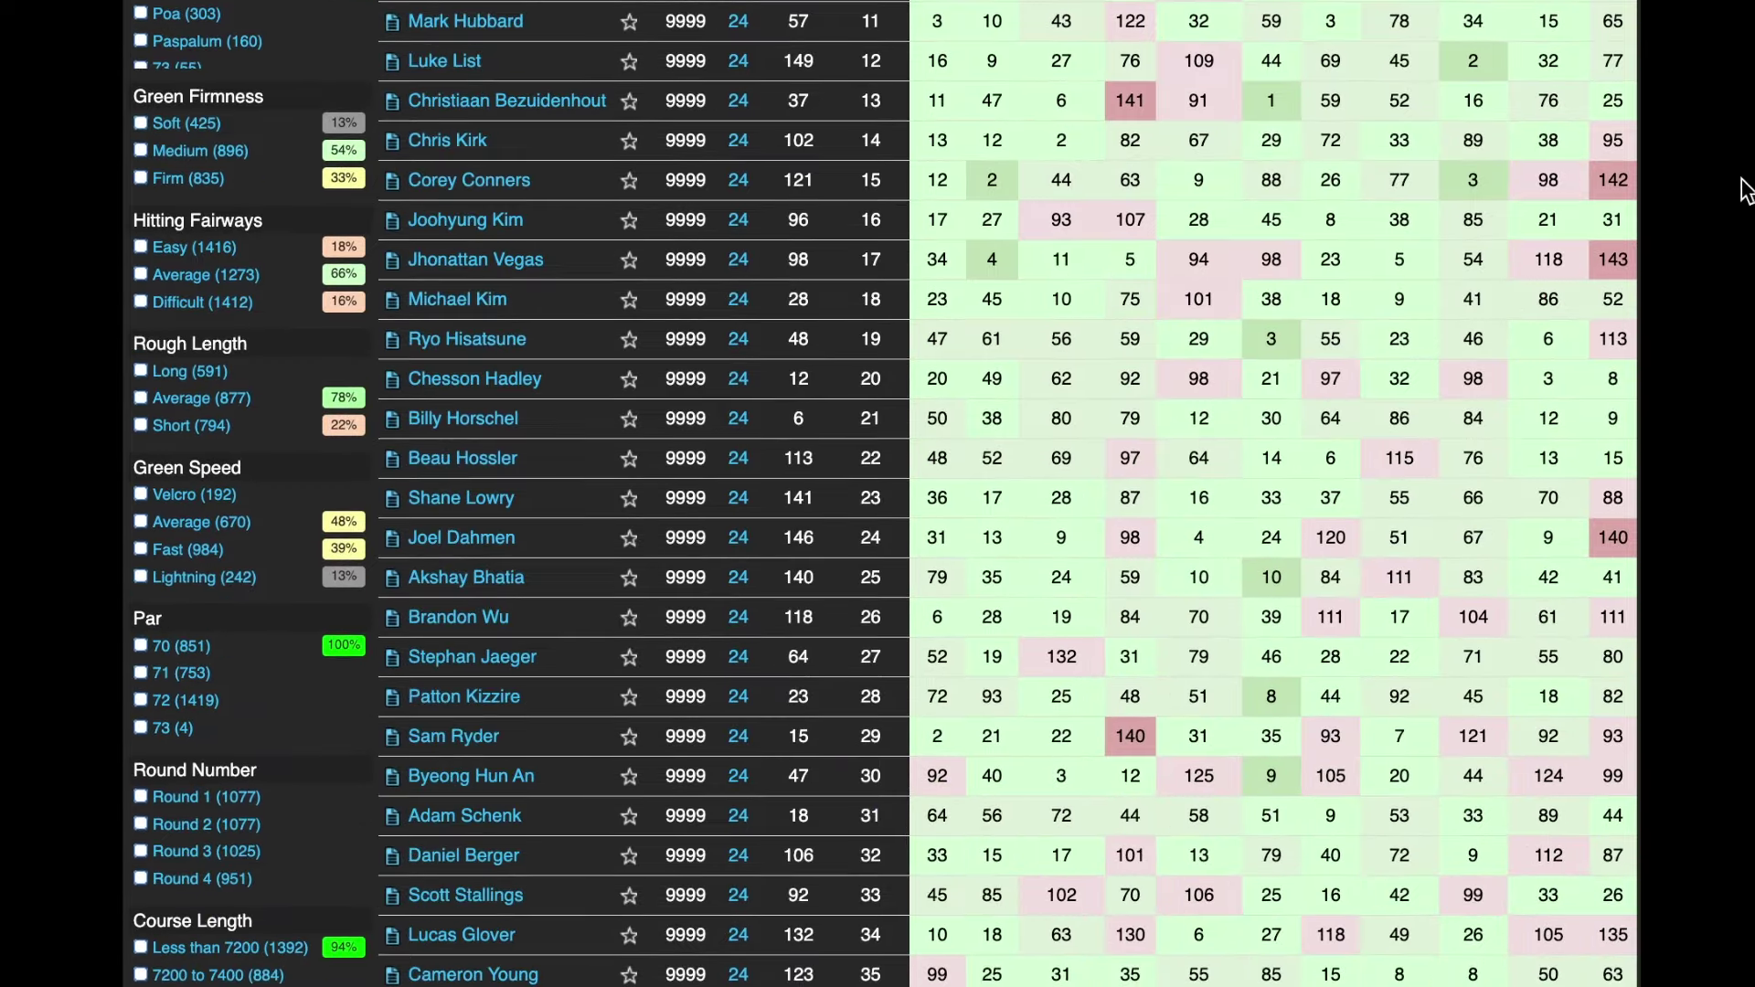
Step: Switch the active model to Rolling Model and set its rolling stat to PGA National
scroll(1741, 190, "up", 14)
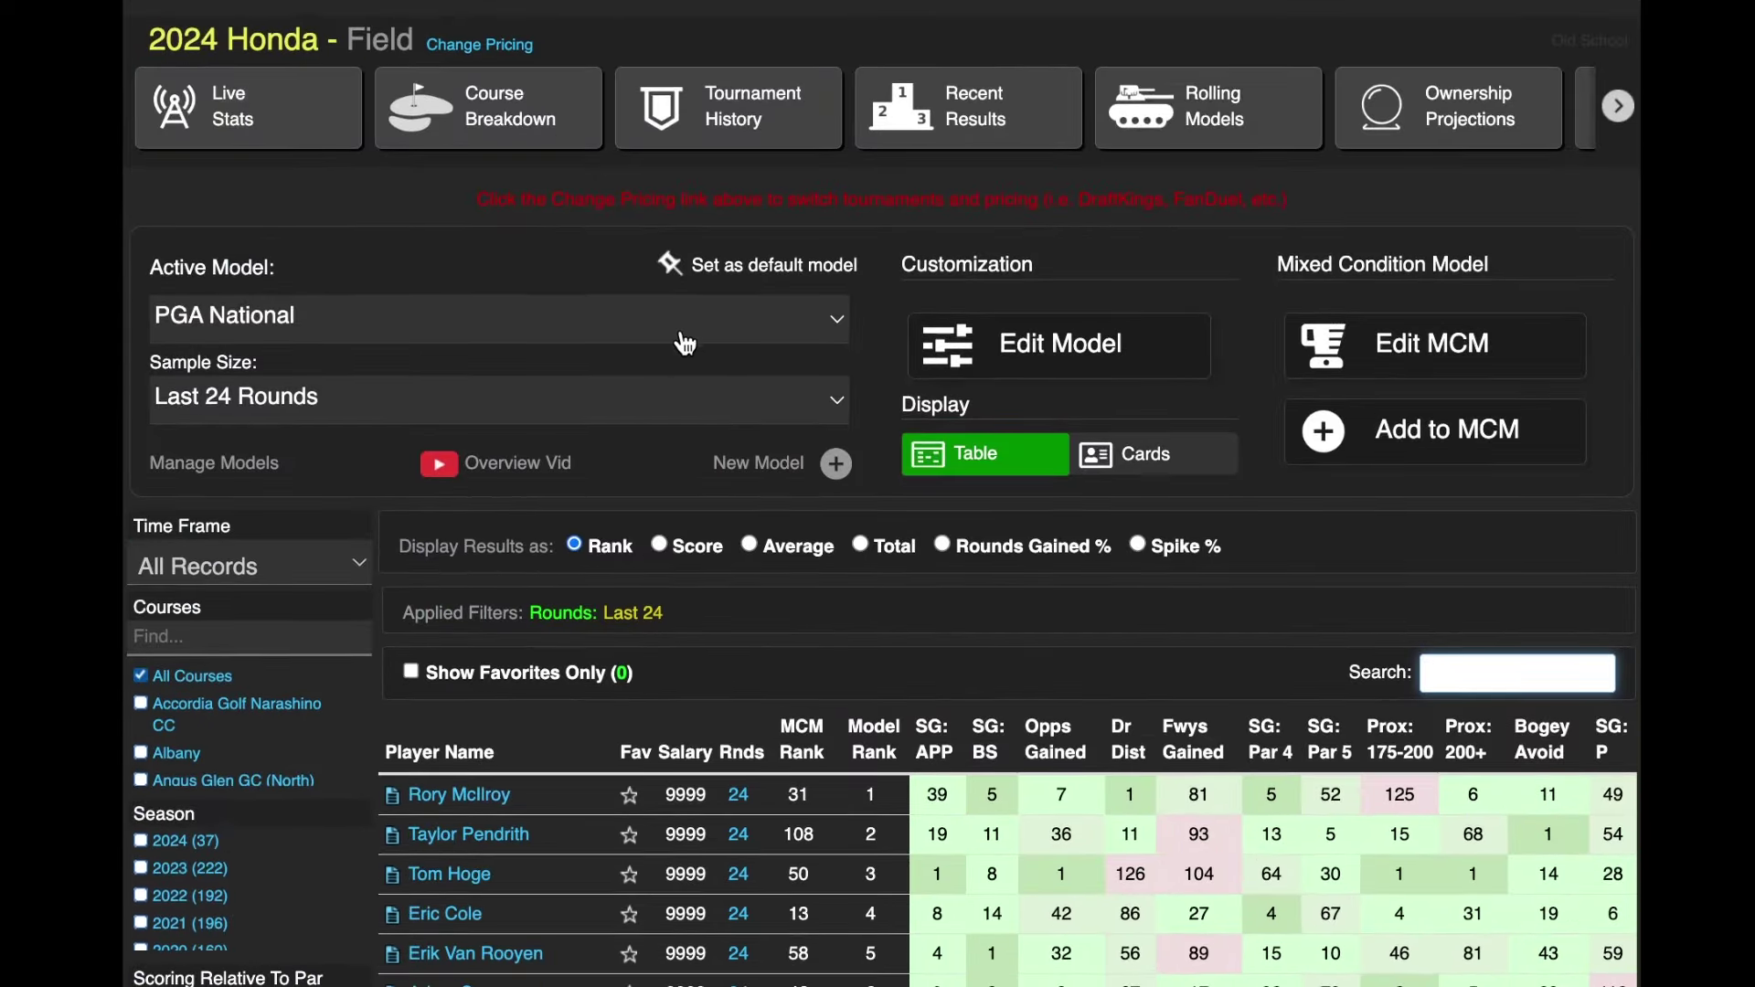
left_click(675, 509)
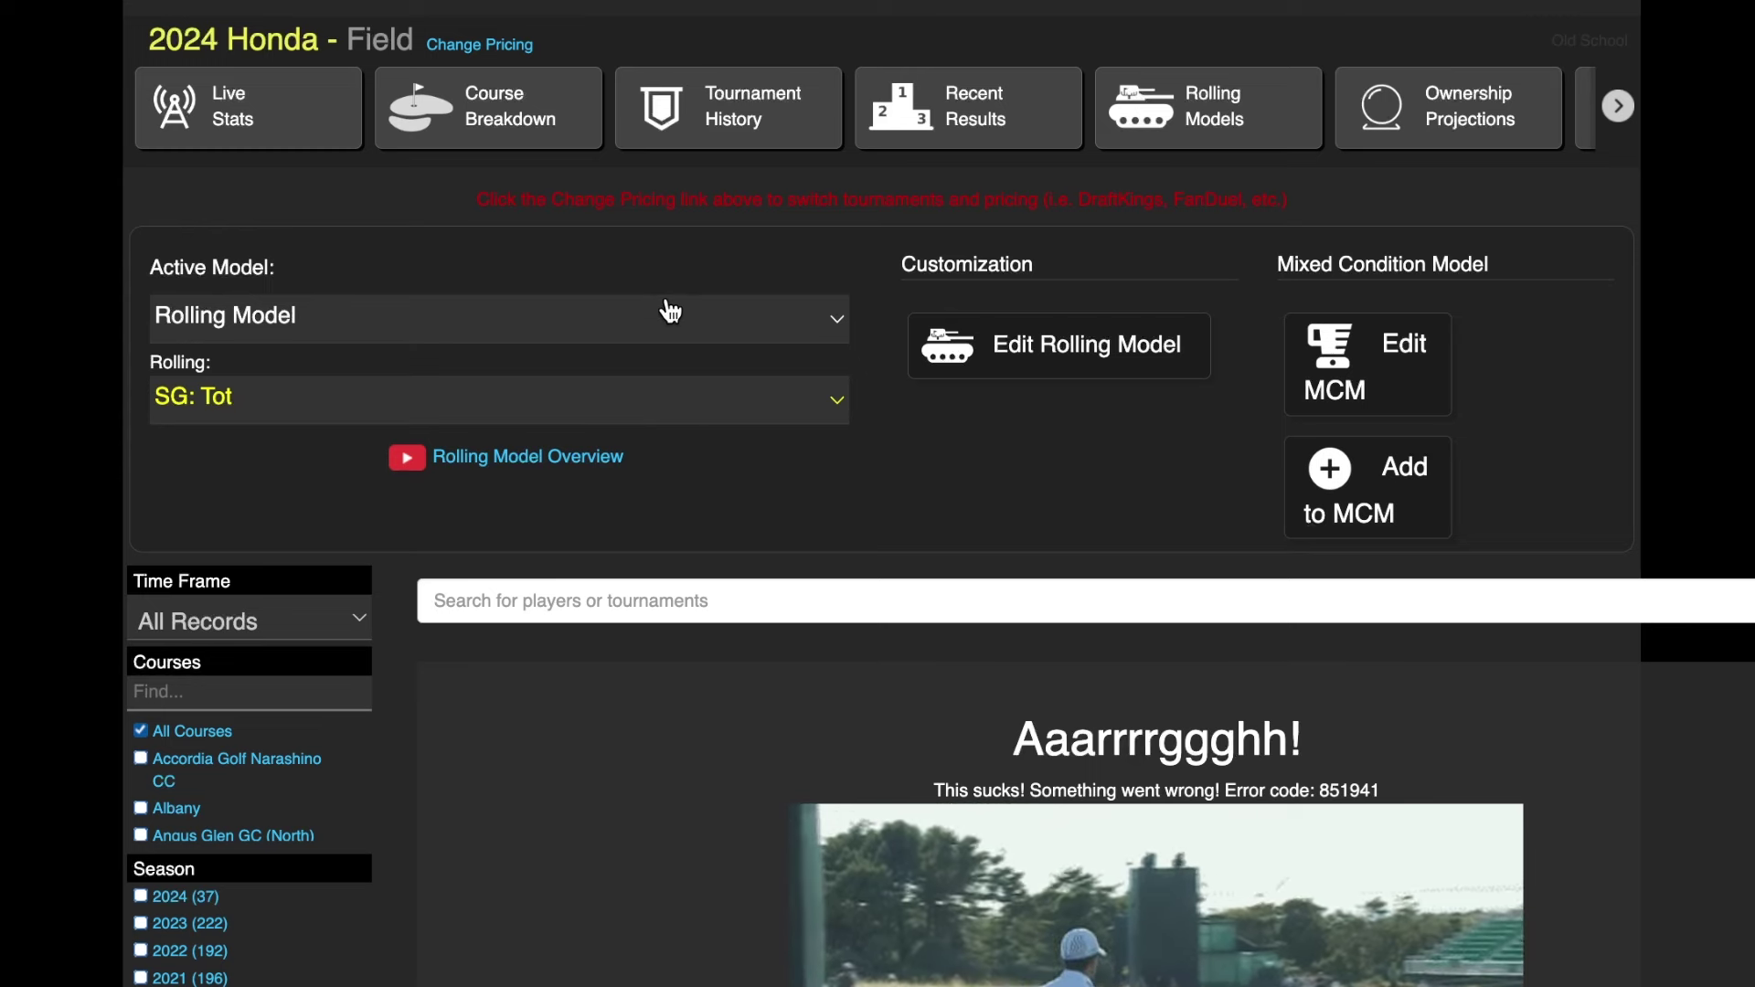
left_click(656, 180)
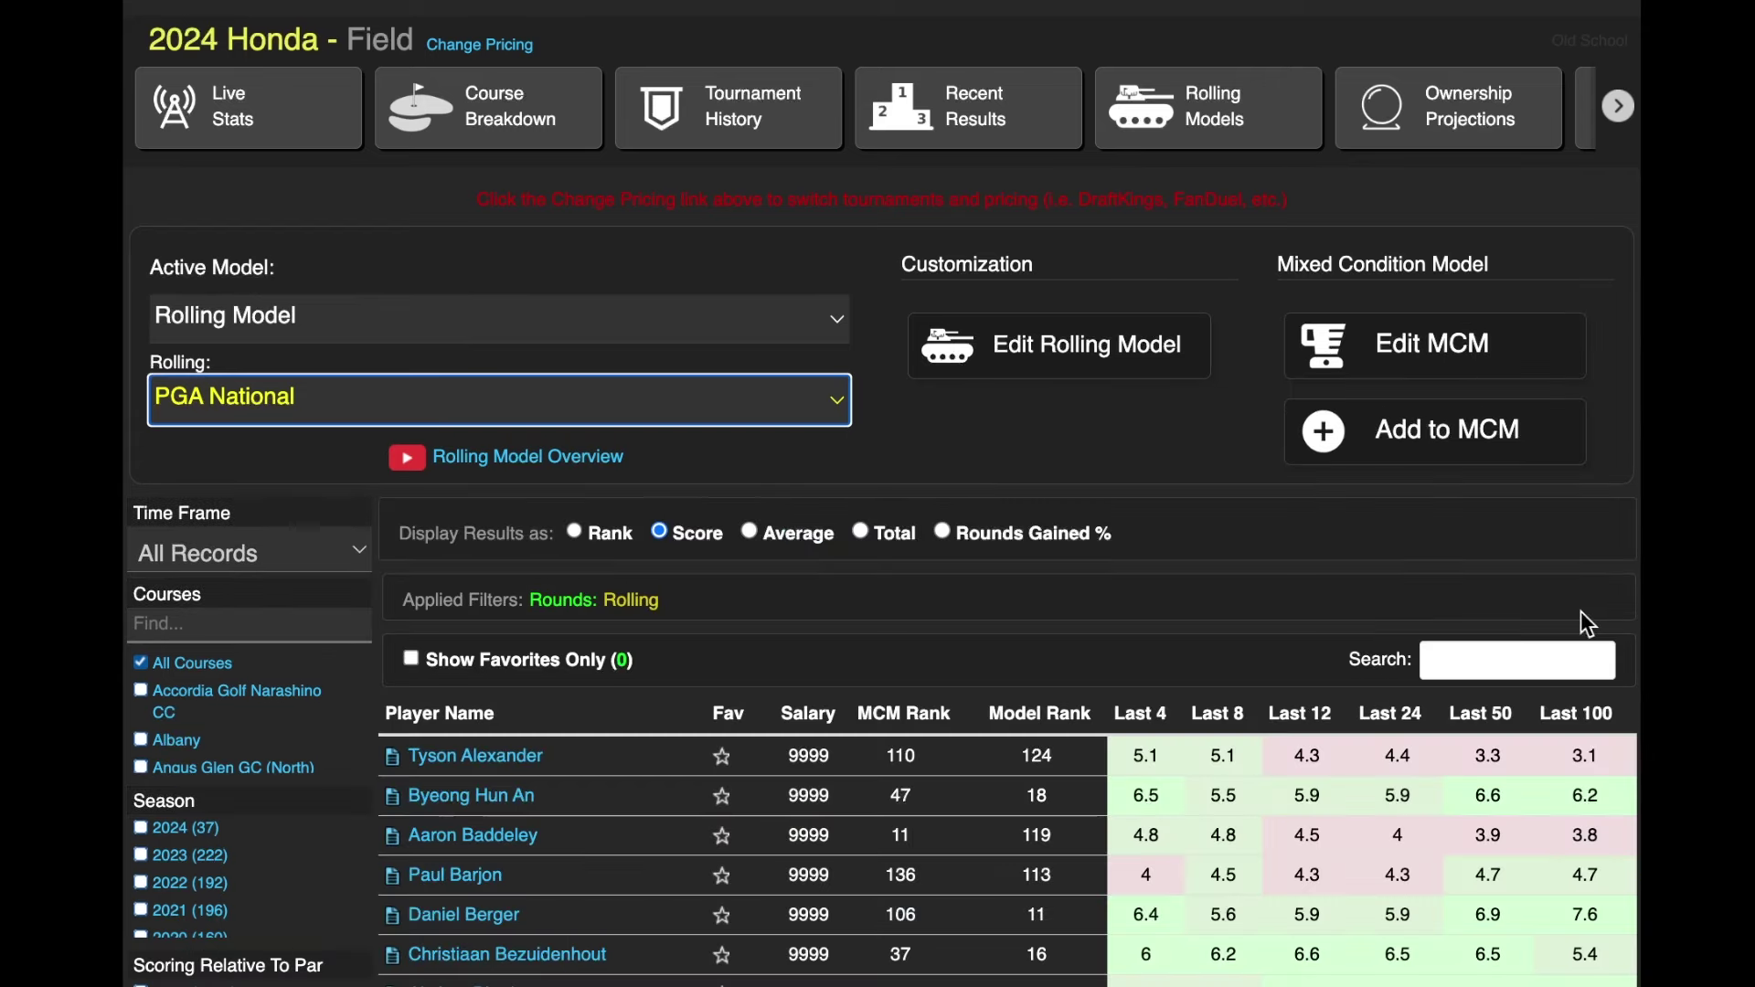
Step: Sort the rolling table by model rank and compare the top players' scores across the last 4 to last 100 rounds
scroll(1286, 896, "down", 3)
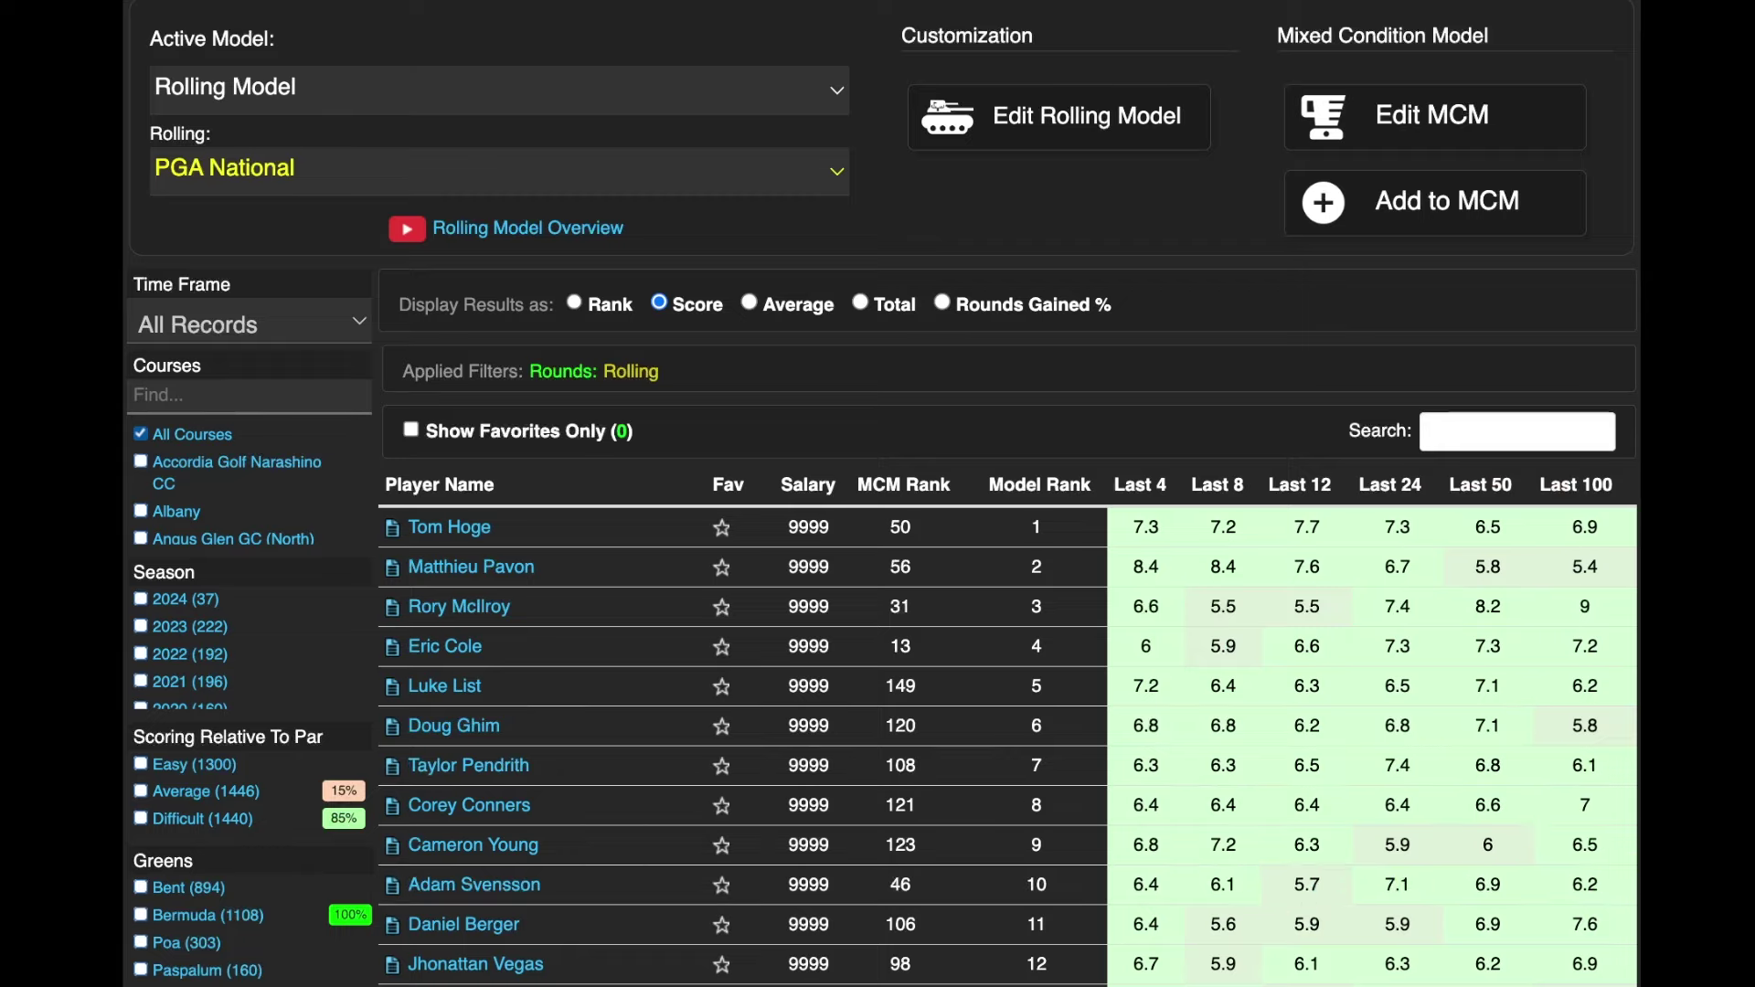
scroll(881, 493, "down", 3)
scroll(1592, 293, "down", 1)
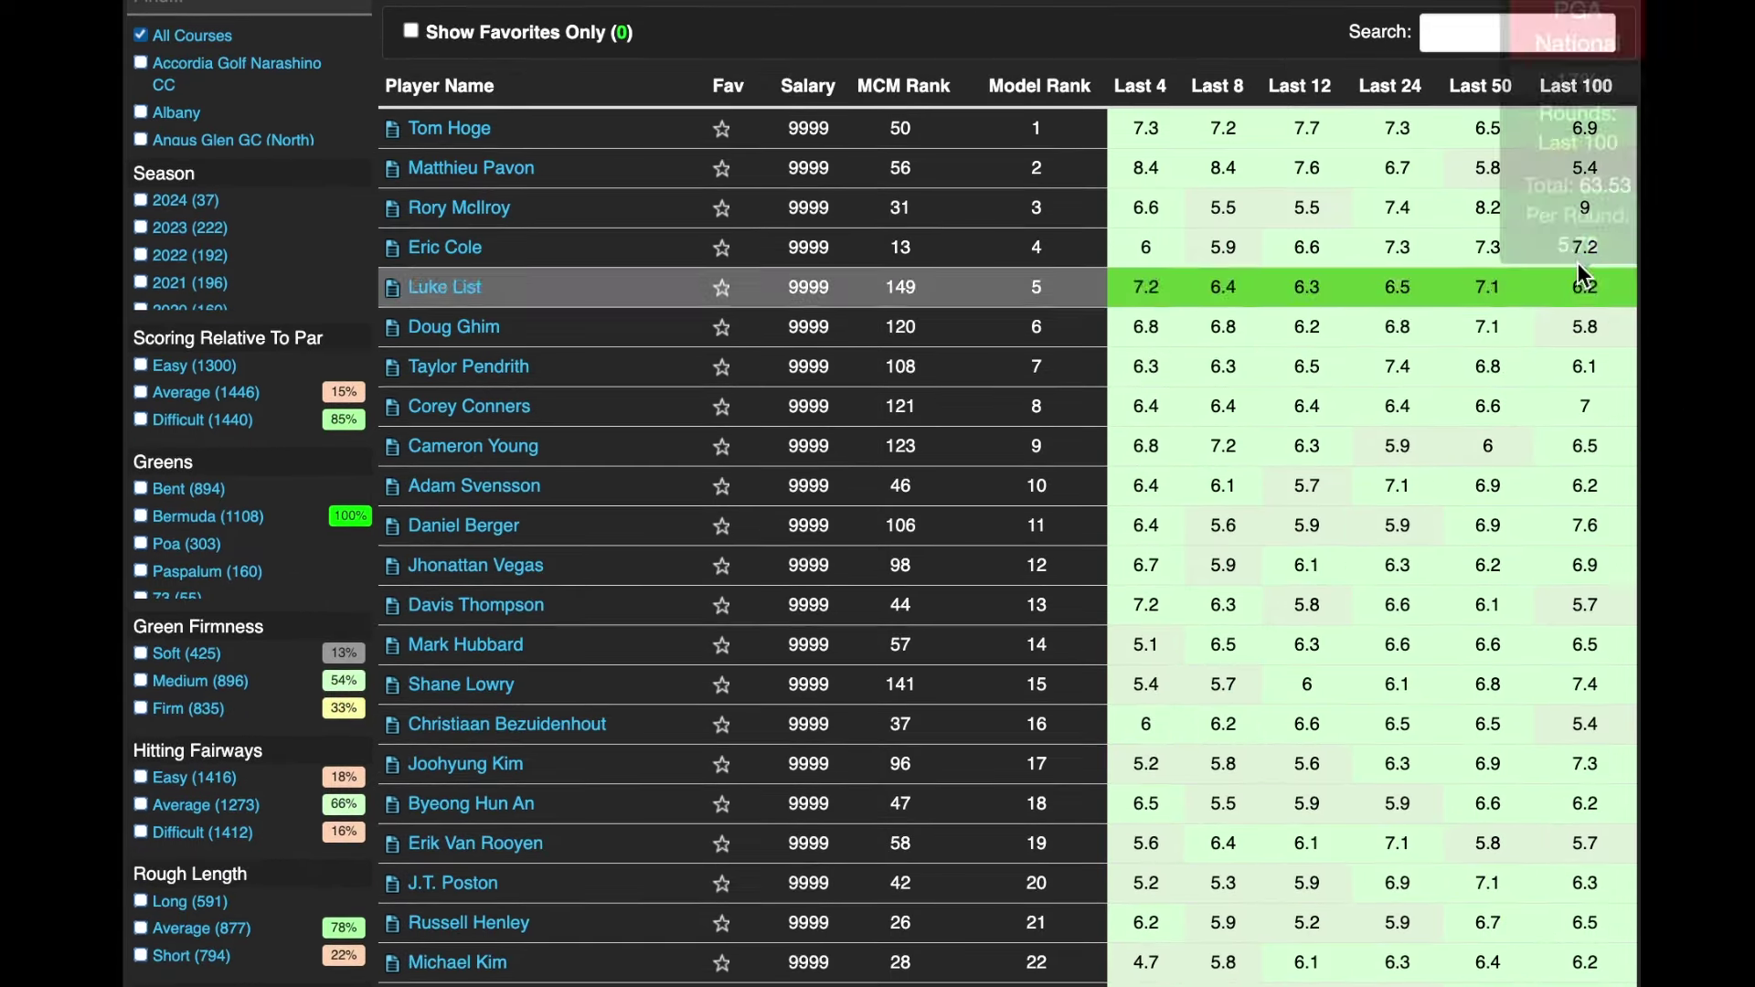
mouse_move(1592, 231)
mouse_move(1620, 378)
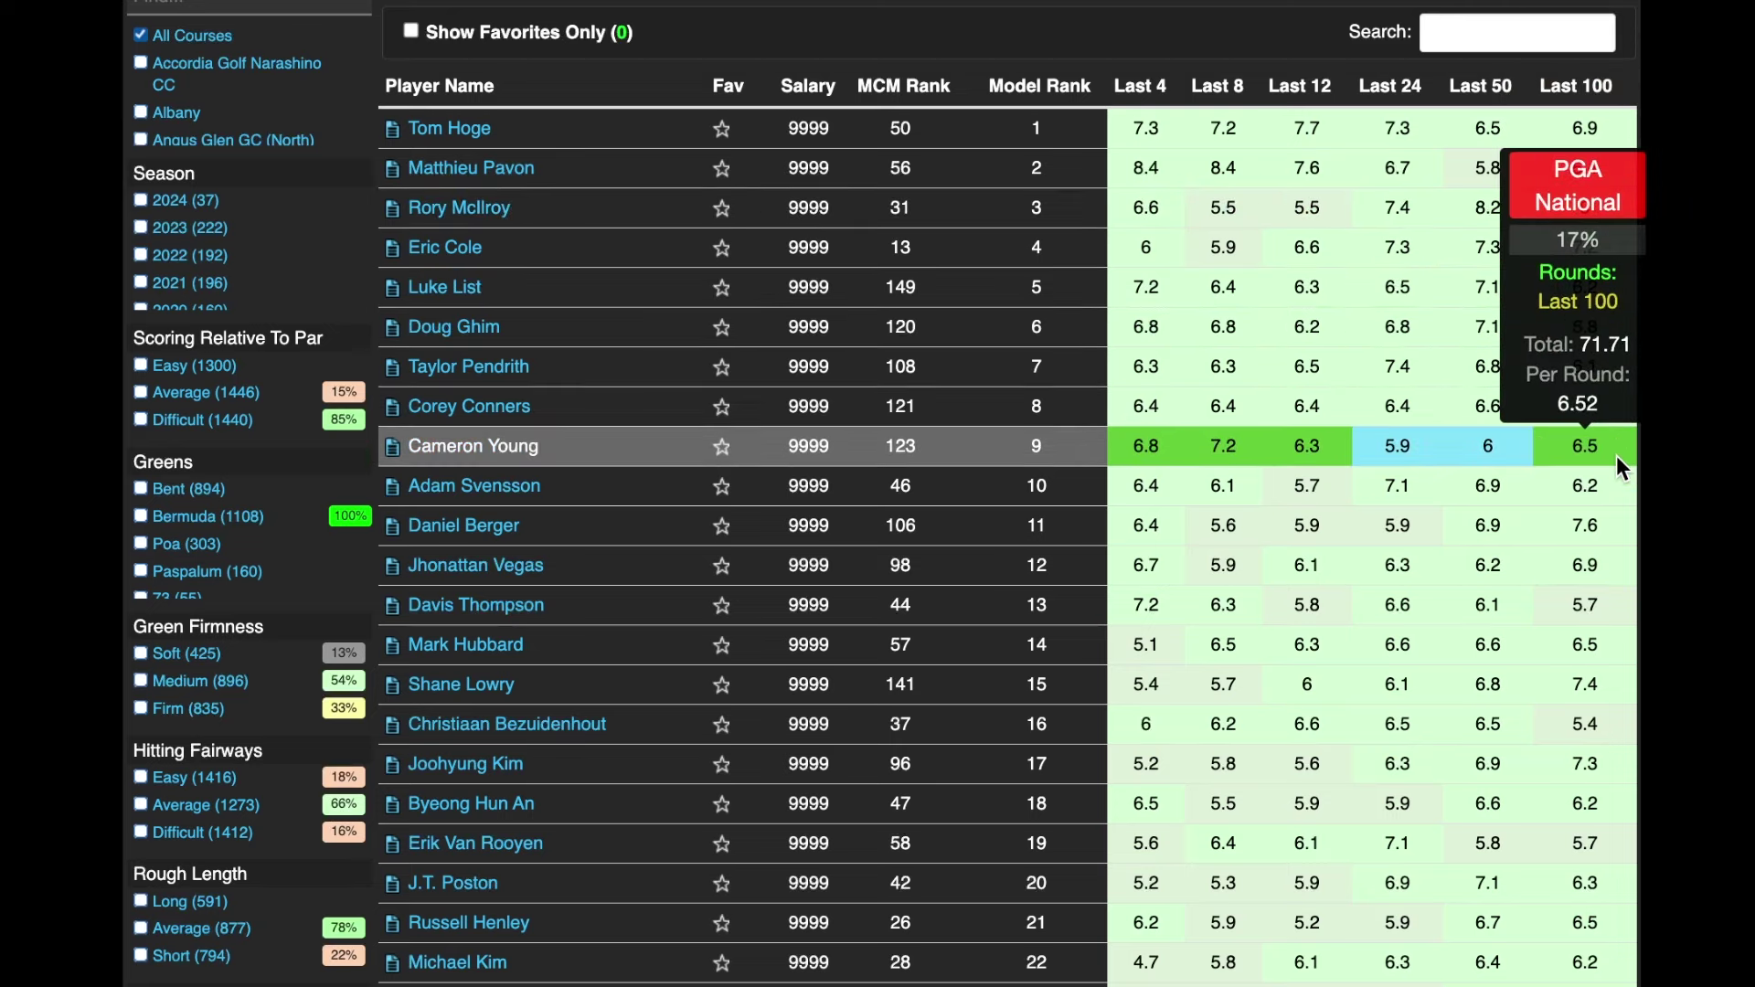
mouse_move(1617, 491)
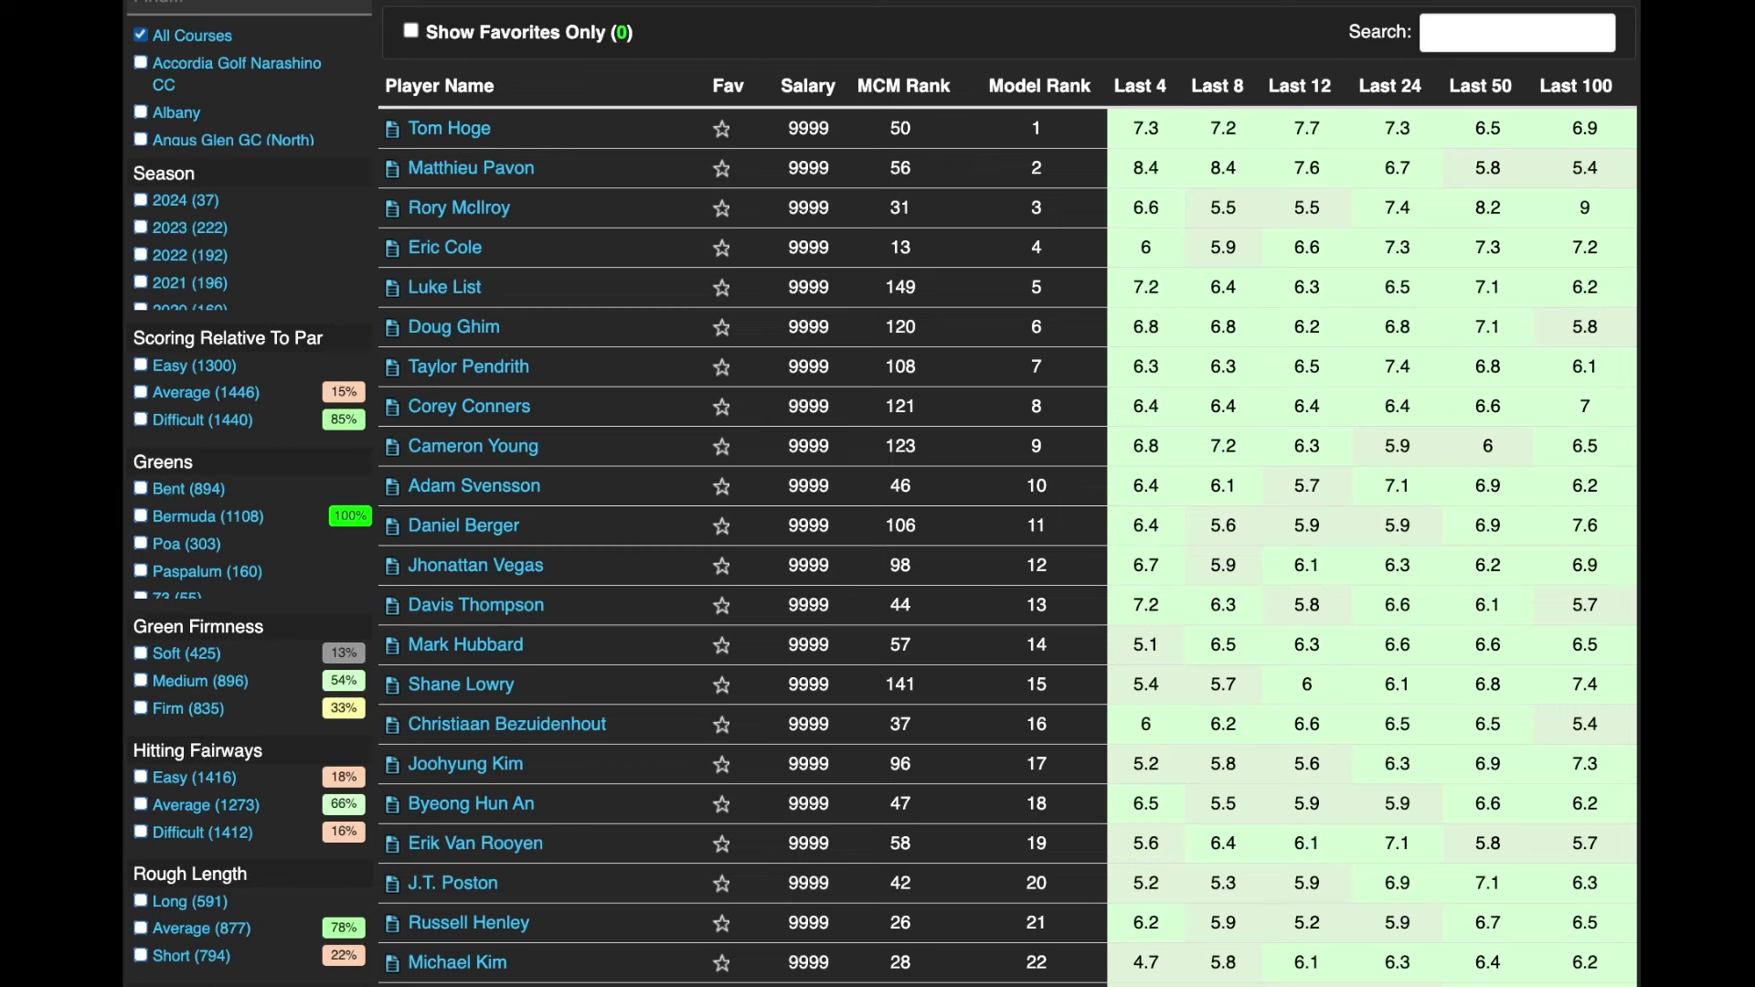
Step: Start adding an ingredient to the Mixed Condition Model and switch the active model back to PGA National over the last 24 rounds
scroll(878, 493, "up", 5)
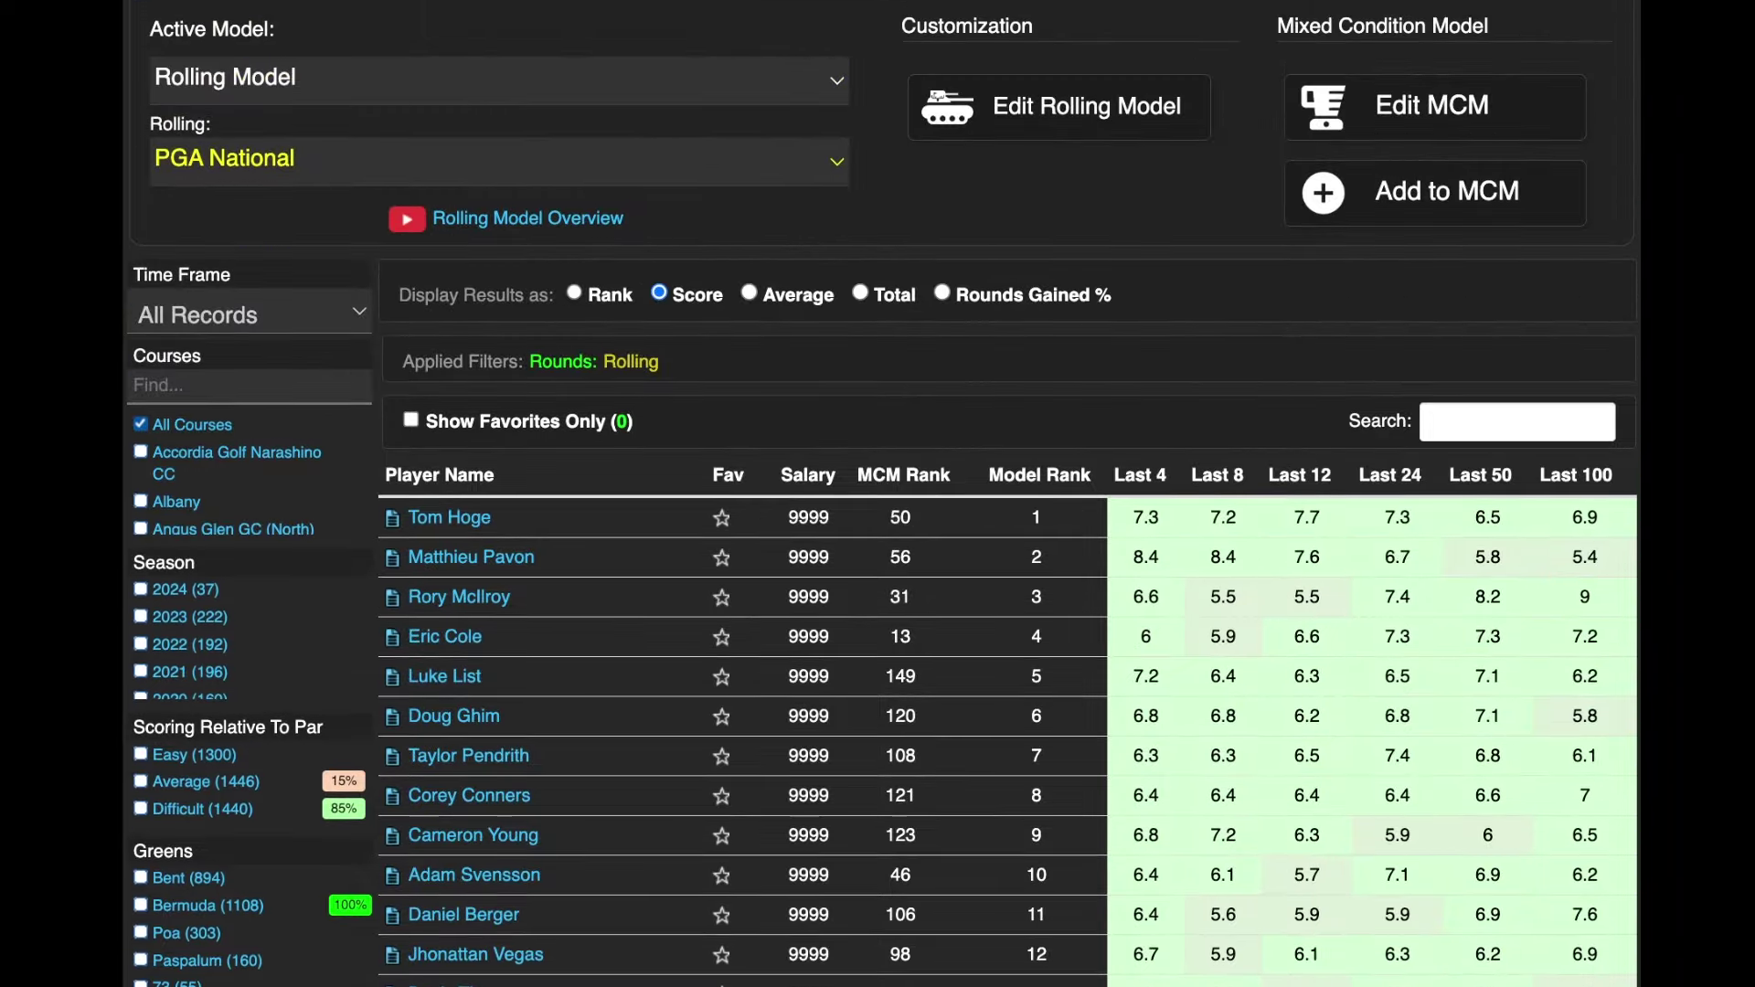
scroll(877, 494, "down", 1)
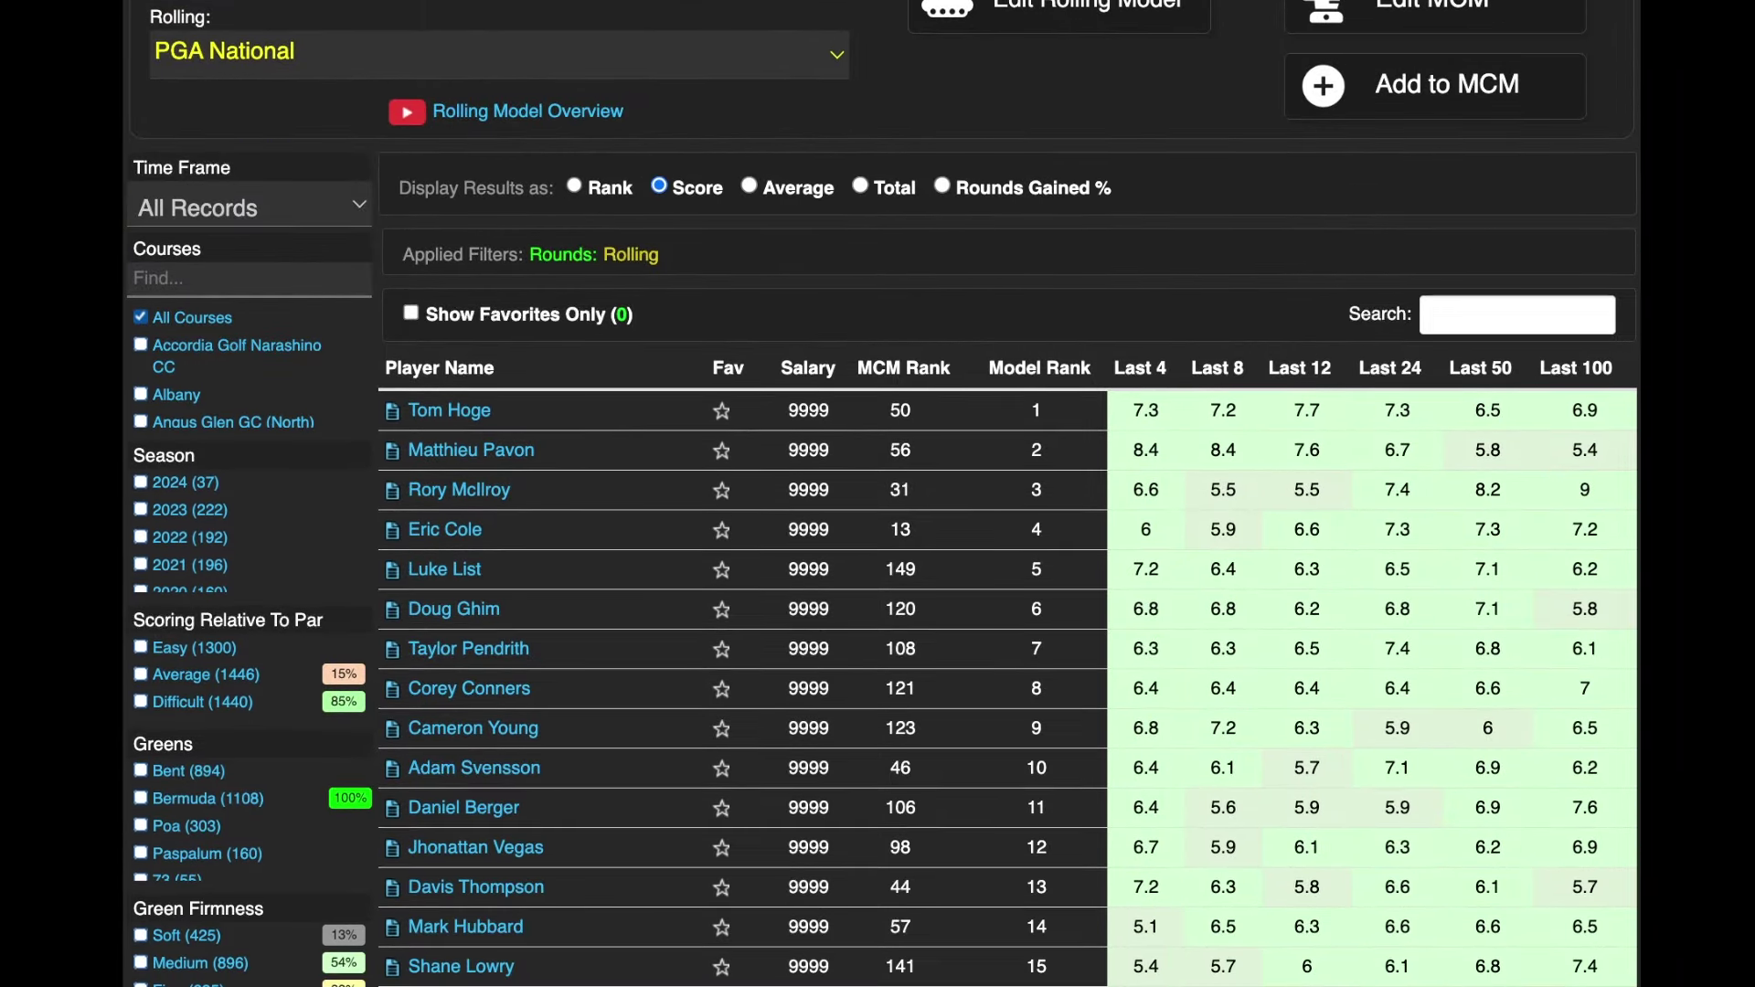
left_click(1516, 116)
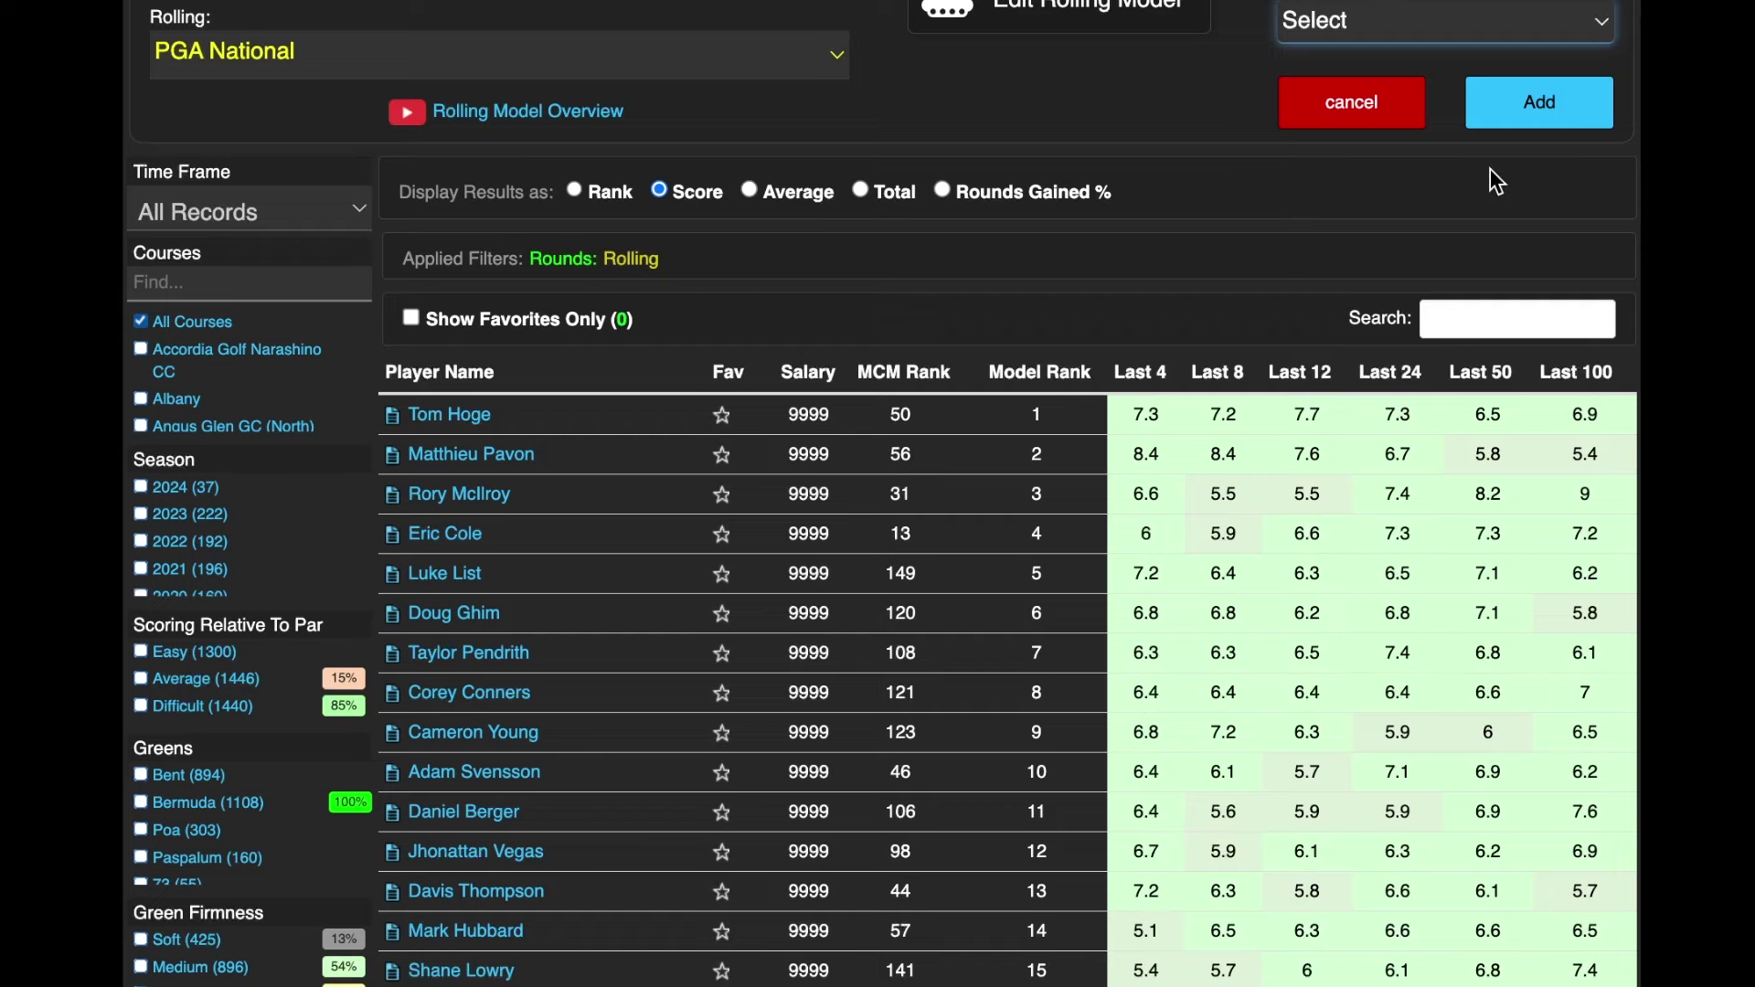
scroll(1445, 196, "up", 1)
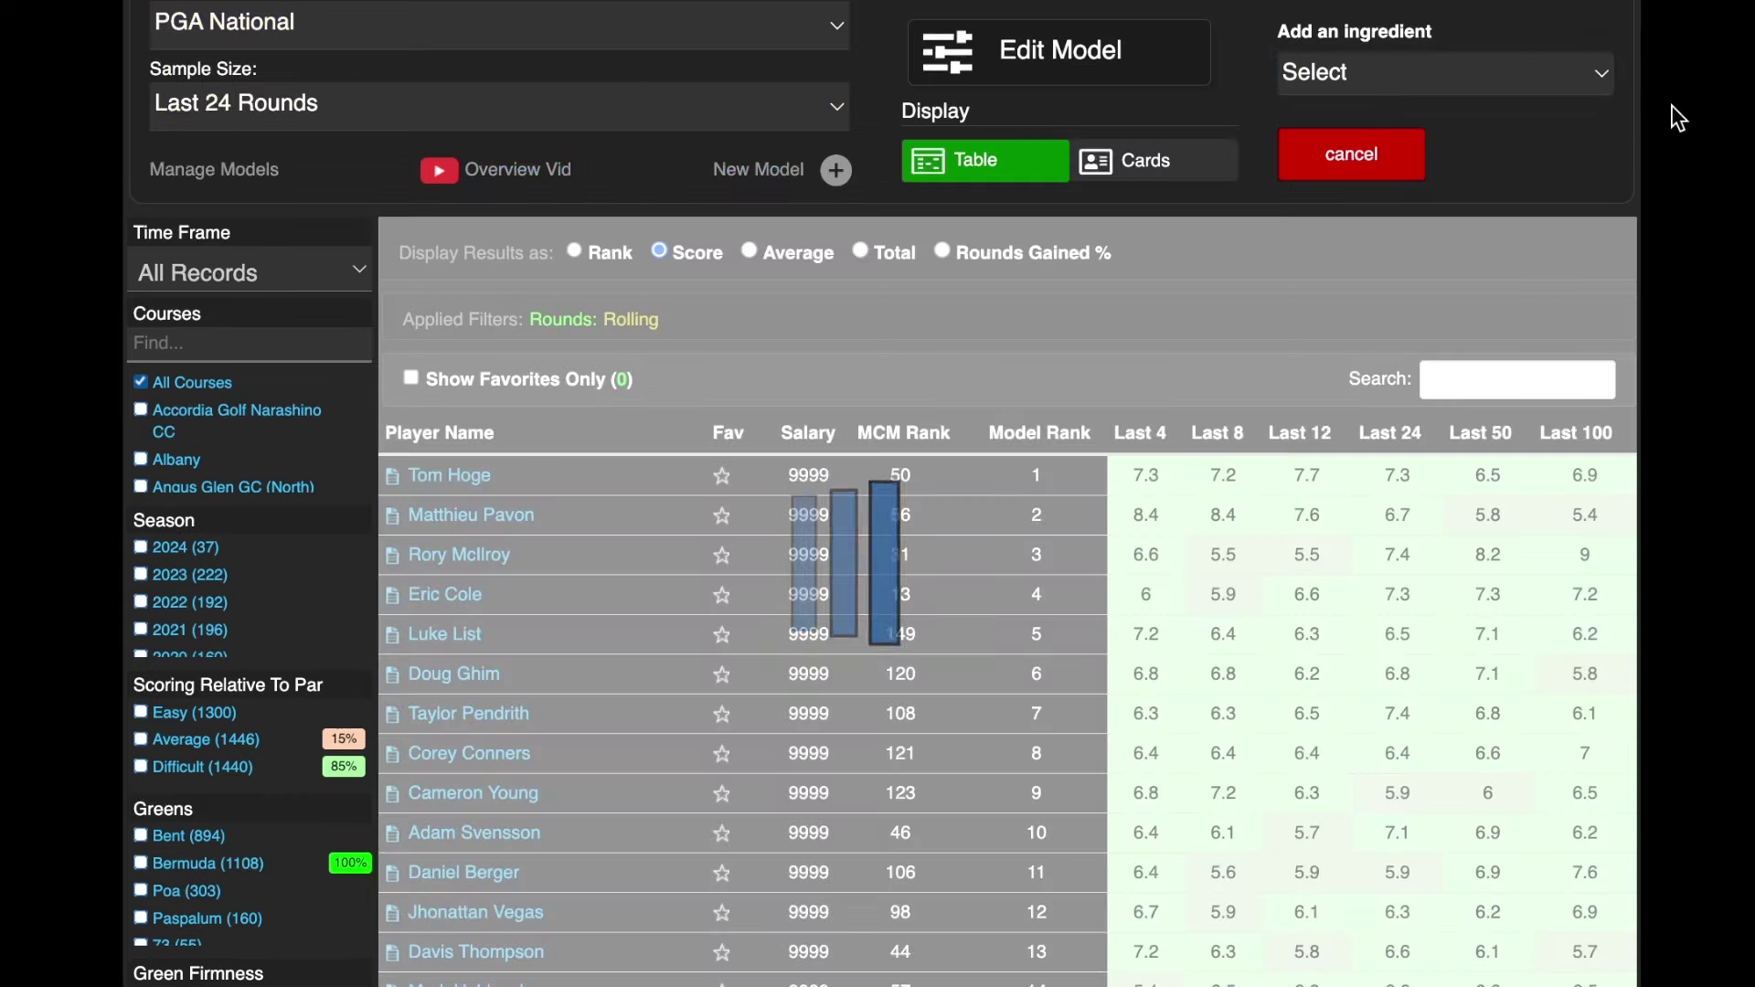
Step: Look through the tournament tools beyond Ownership Projections to the Lineup Generator
scroll(1188, 79, "up", 3)
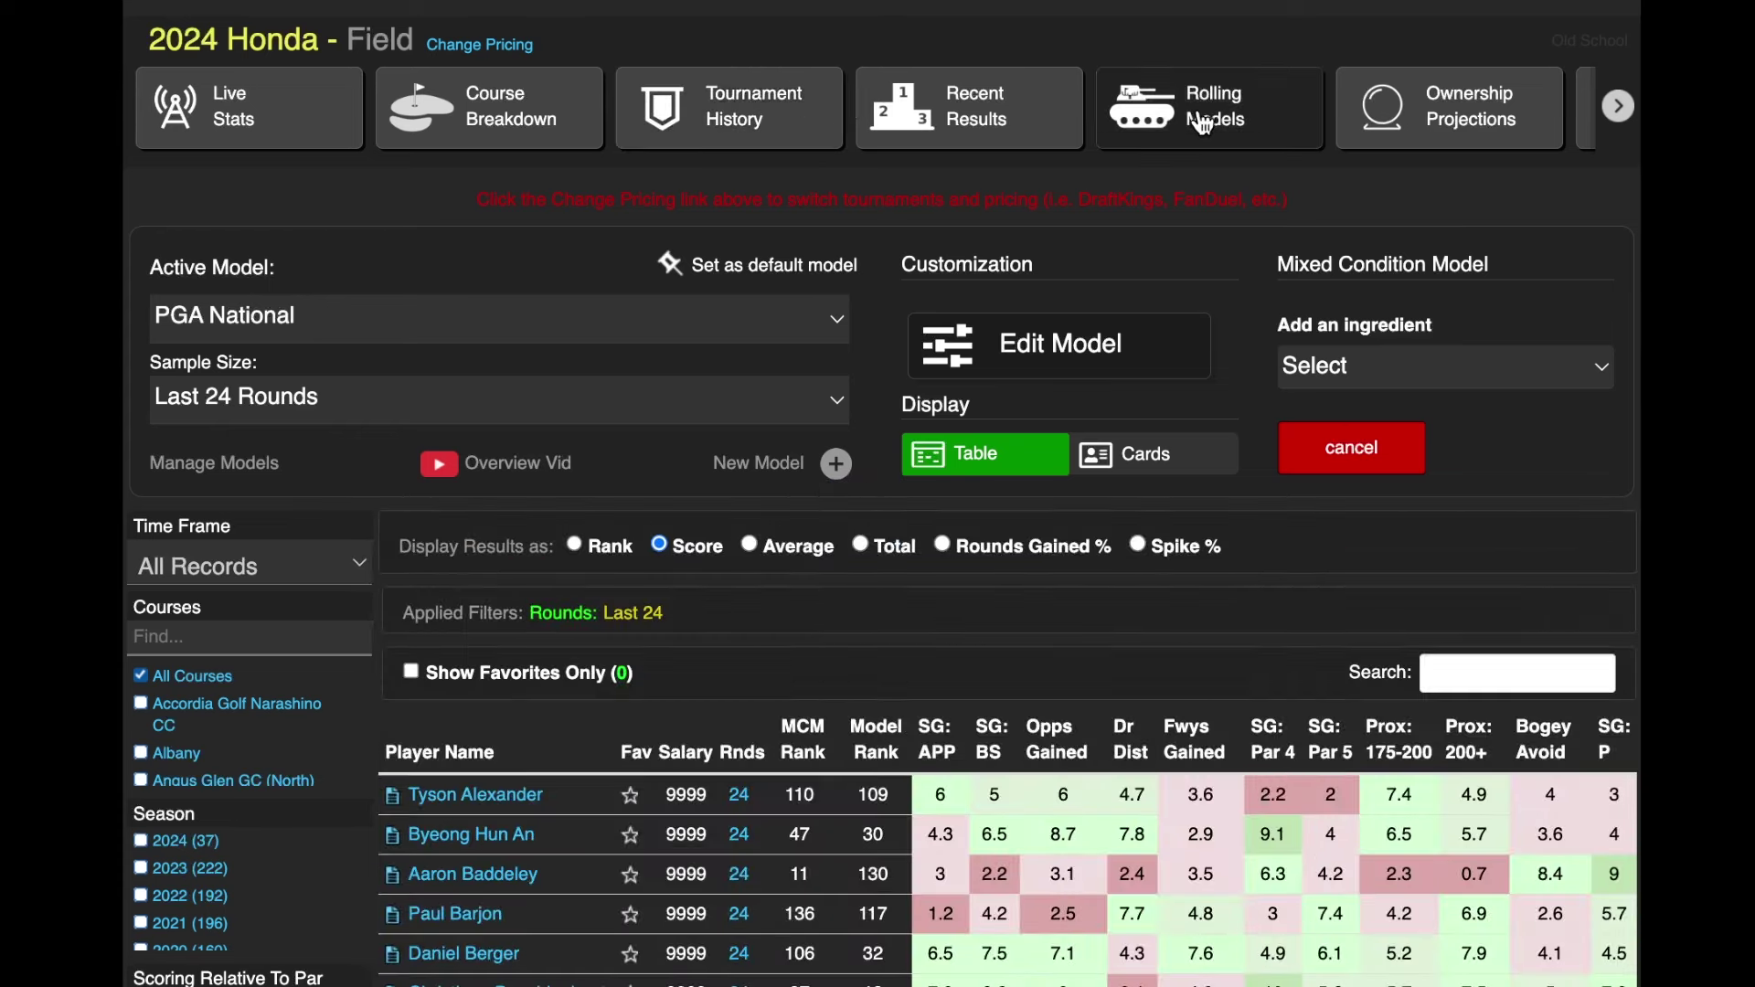
scroll(1189, 138, "right", 1)
scroll(1156, 128, "right", 5)
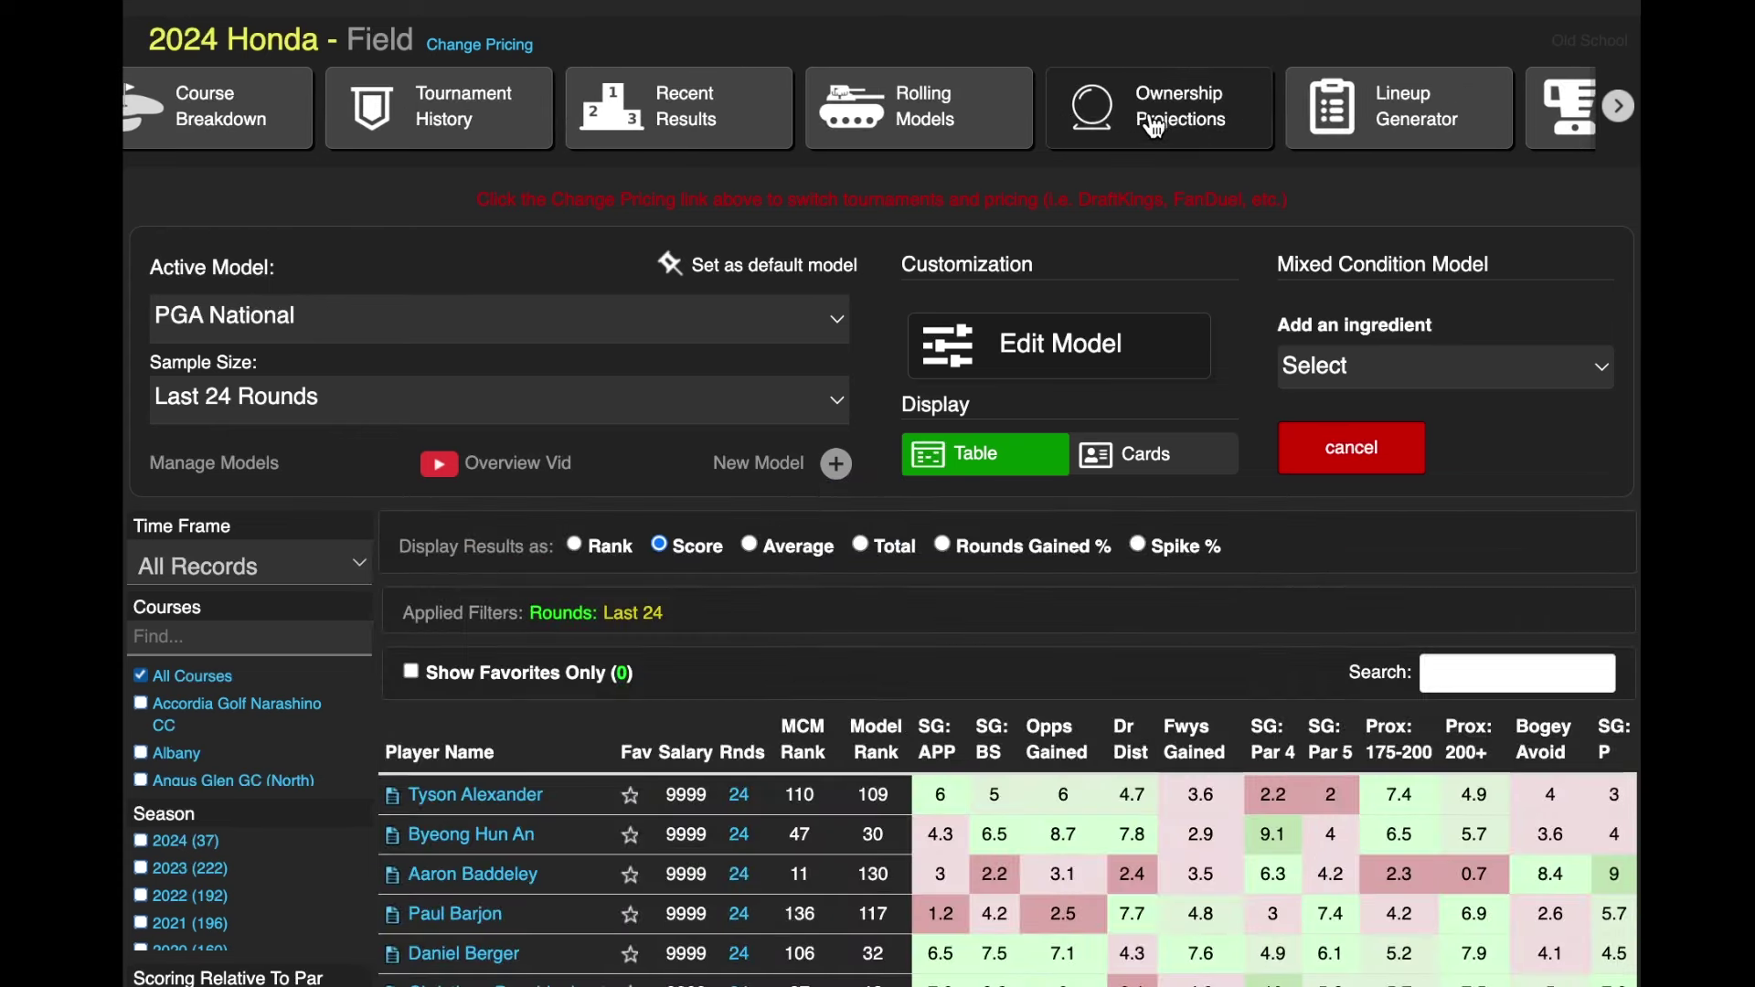